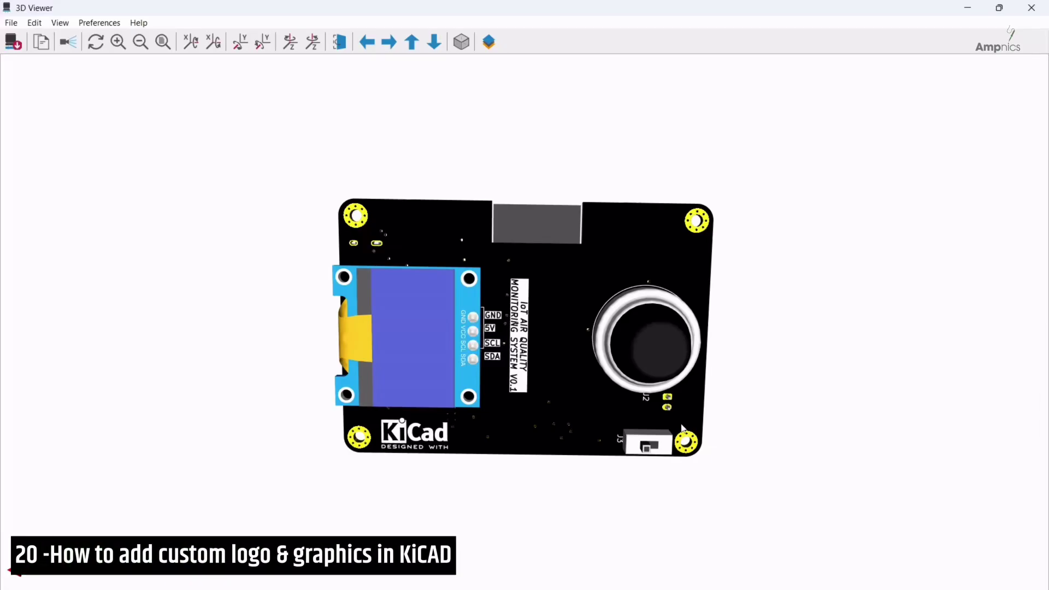
Step: Launch Image Converter from the KiCad project manager to turn an image into a footprint
drag(698, 433, 694, 418)
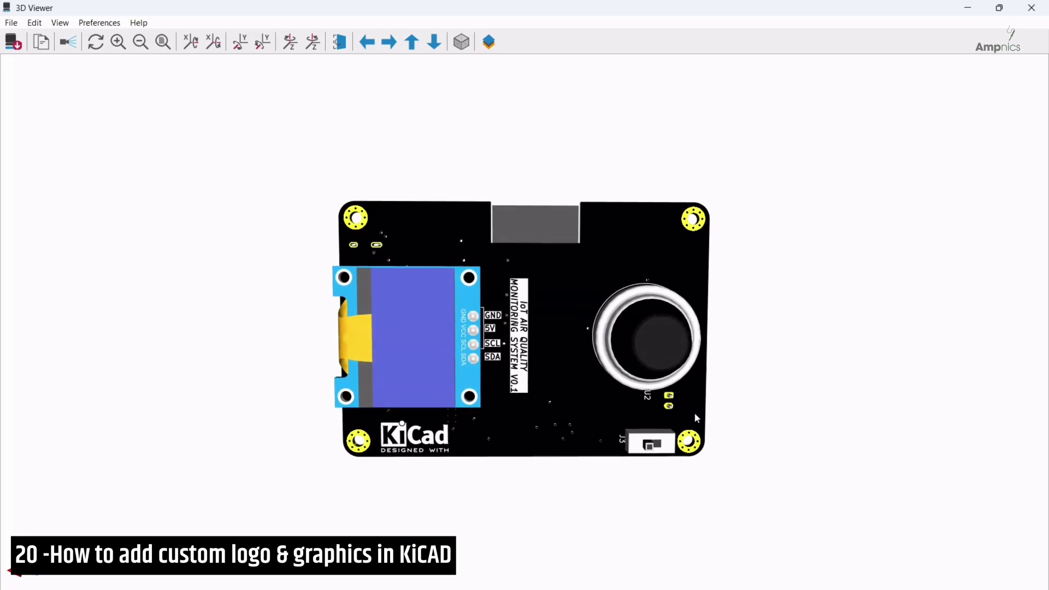
drag(693, 416, 686, 421)
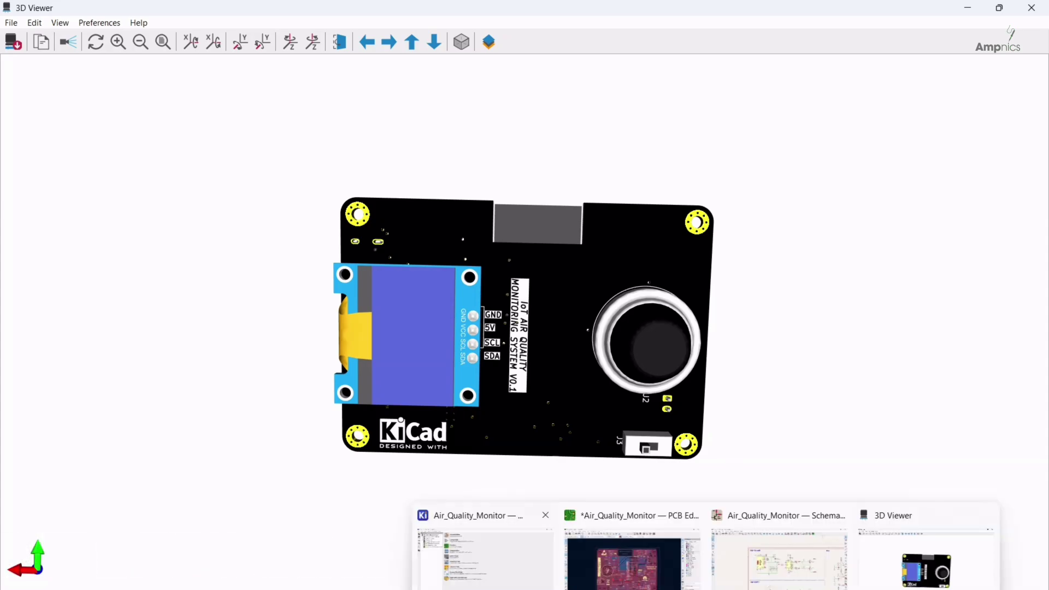
click(484, 566)
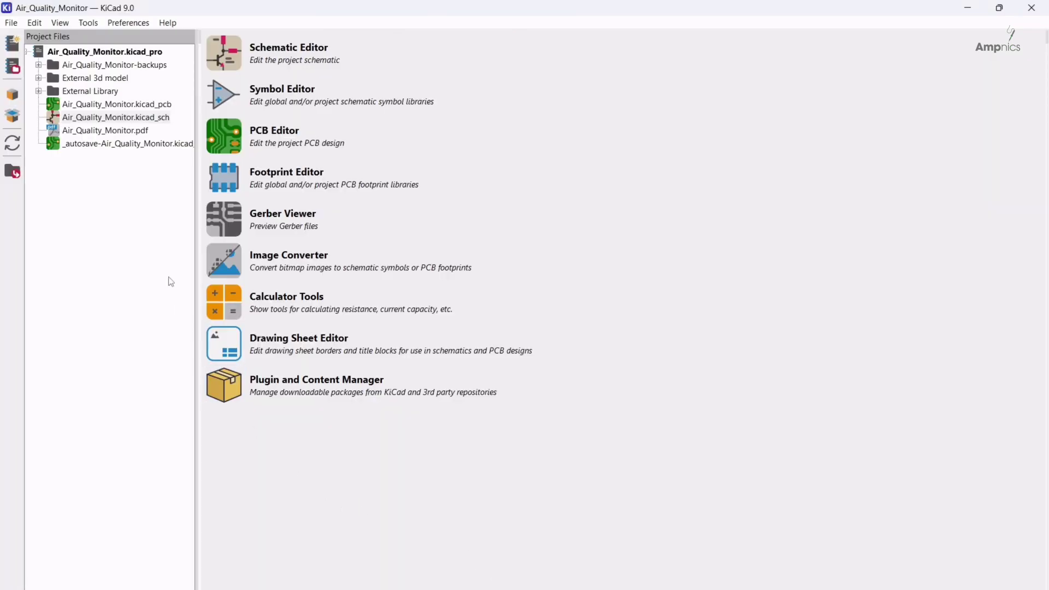
click(229, 264)
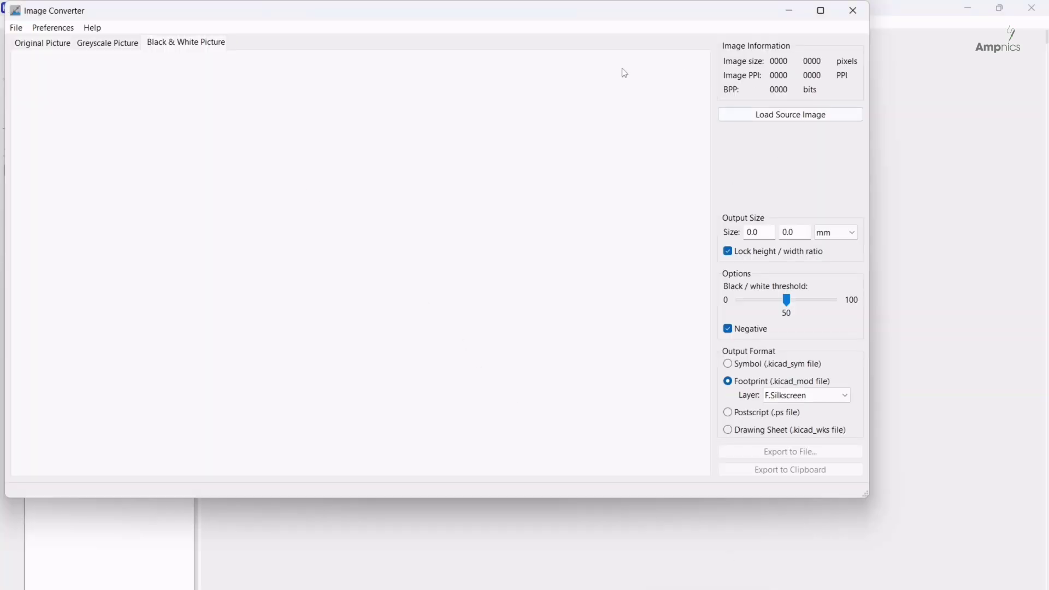
Step: Load the img logo file from the Content folder into the converter
click(770, 115)
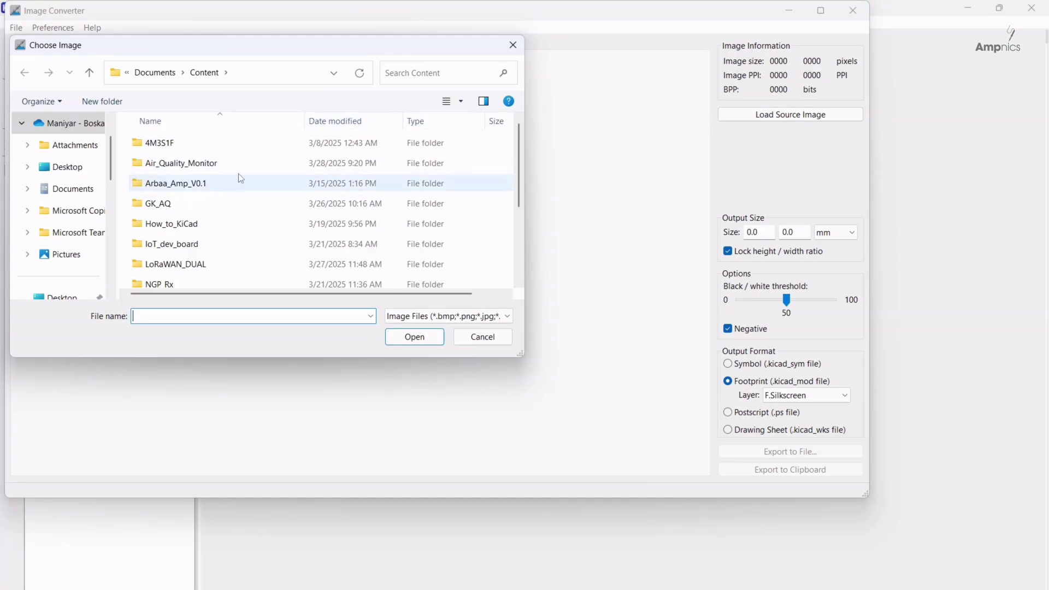
scroll(246, 181, down, 3)
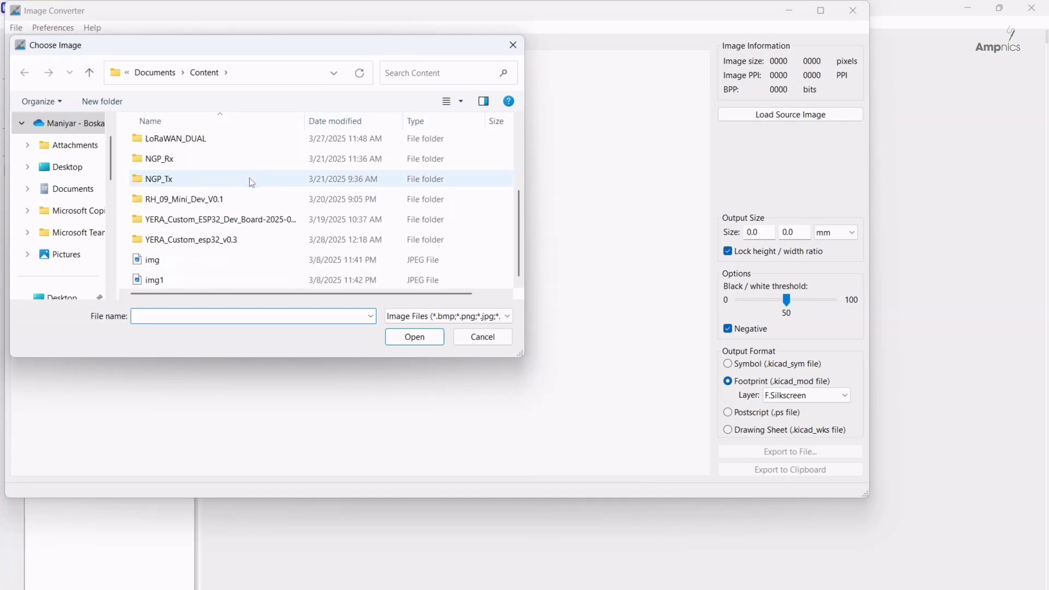
click(150, 261)
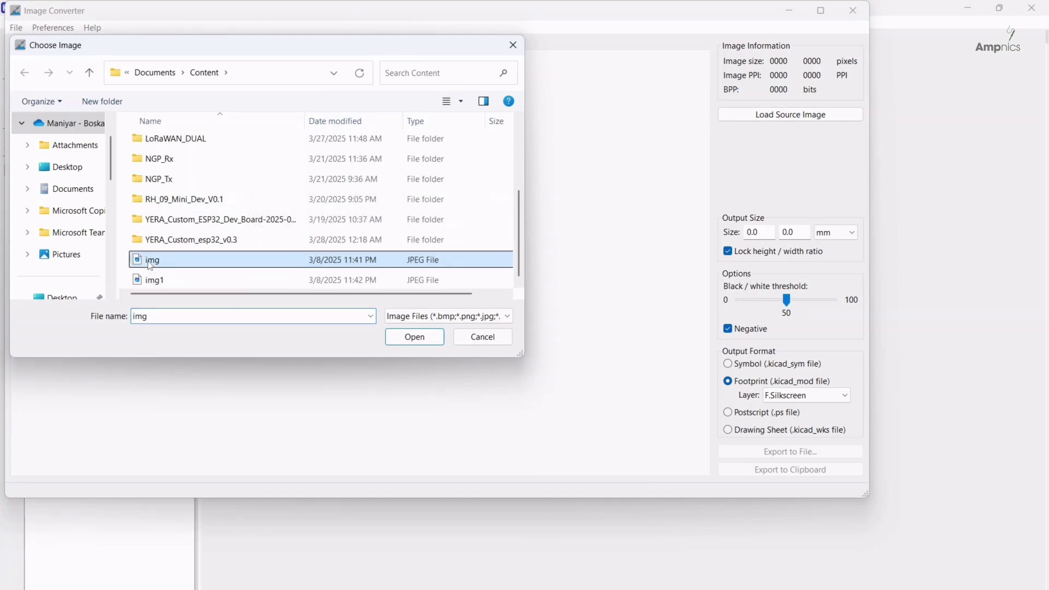
click(414, 337)
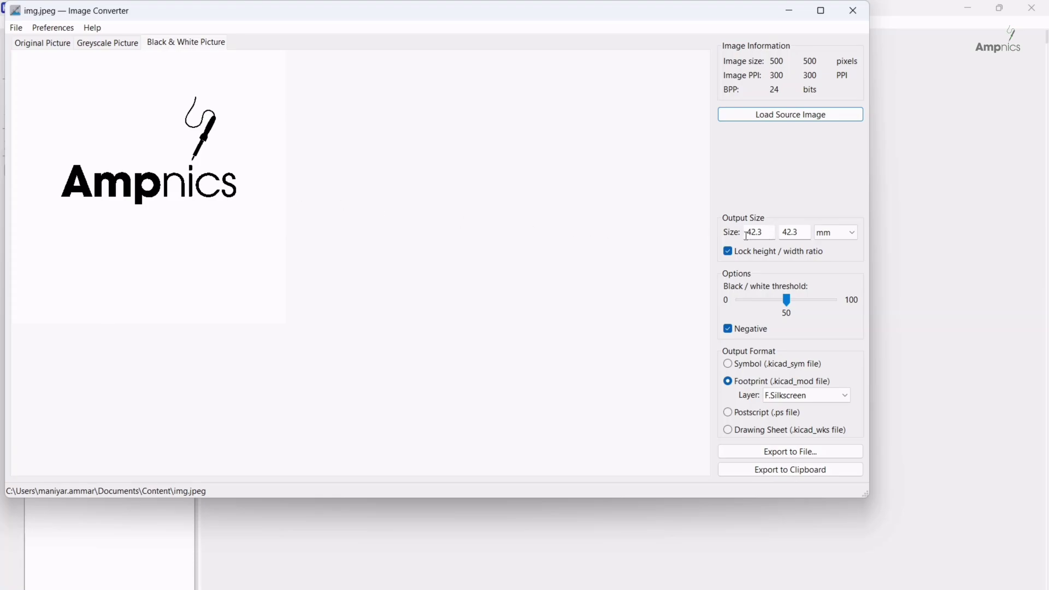
Step: Set the logo size to 10 mm with locked ratio on the F.Silkscreen layer
drag(771, 233, 703, 232)
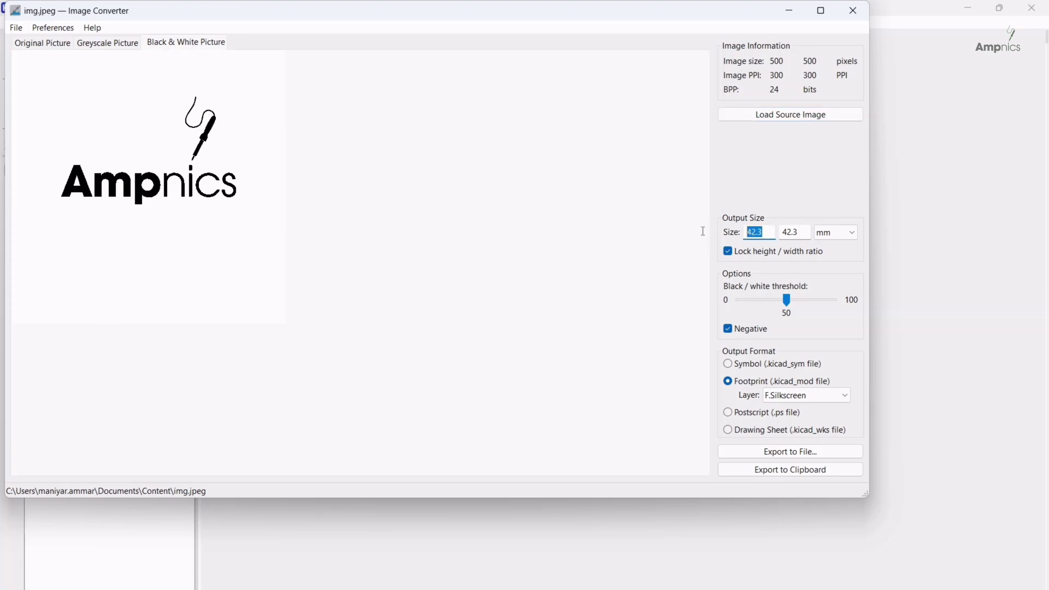
text(20)
drag(762, 231, 745, 233)
text(10)
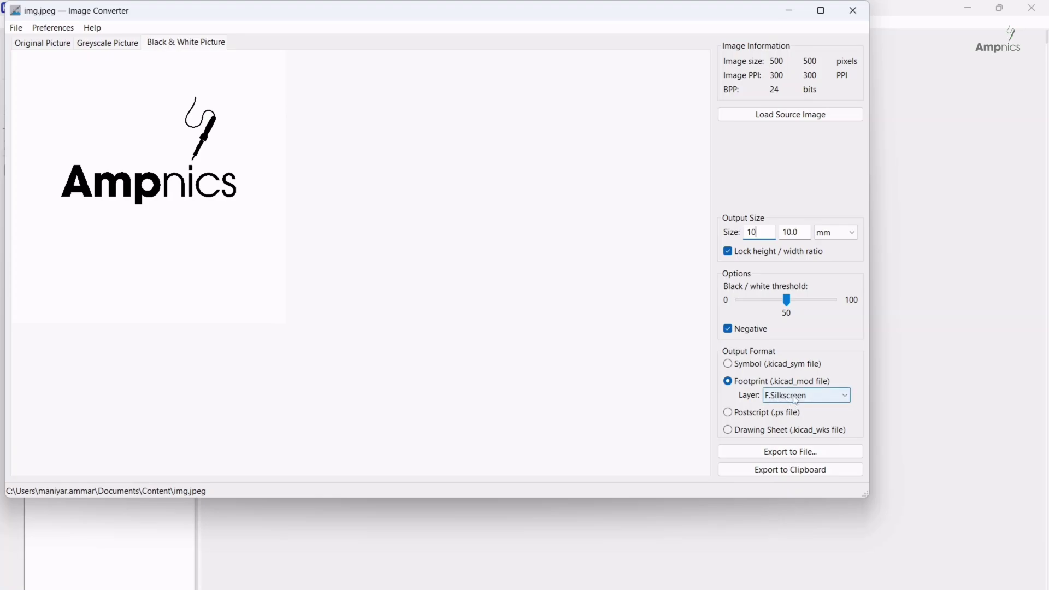
click(794, 399)
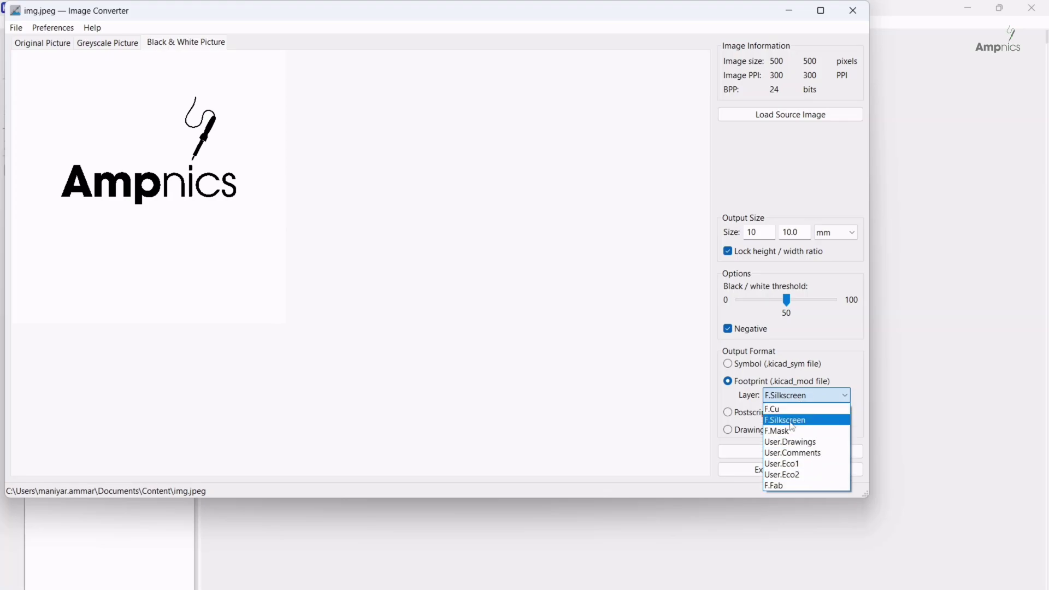
click(792, 420)
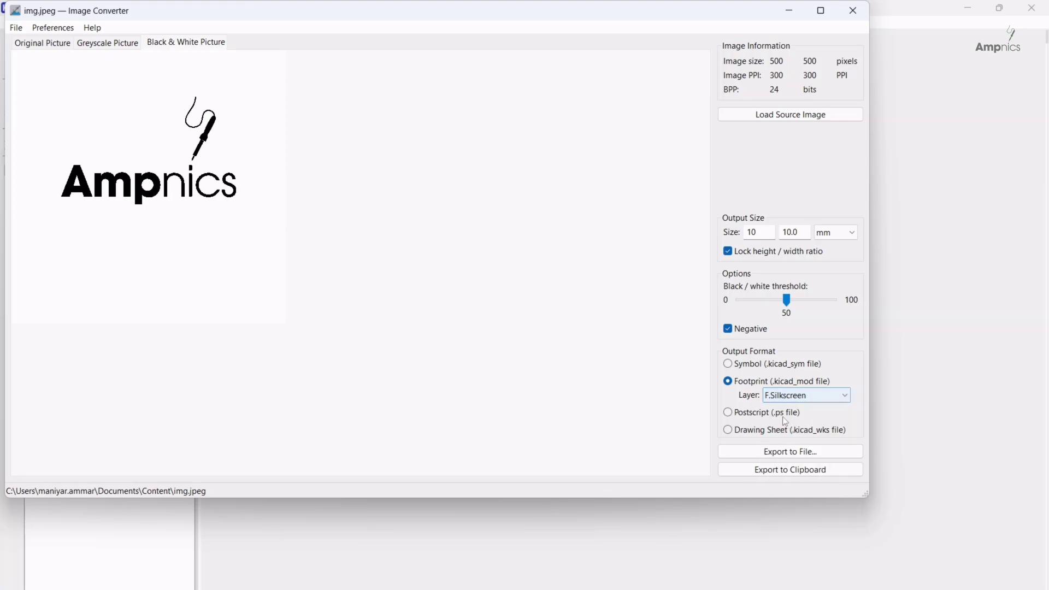
Step: Start the footprint export and create and open a new Logos folder in Documents
click(784, 452)
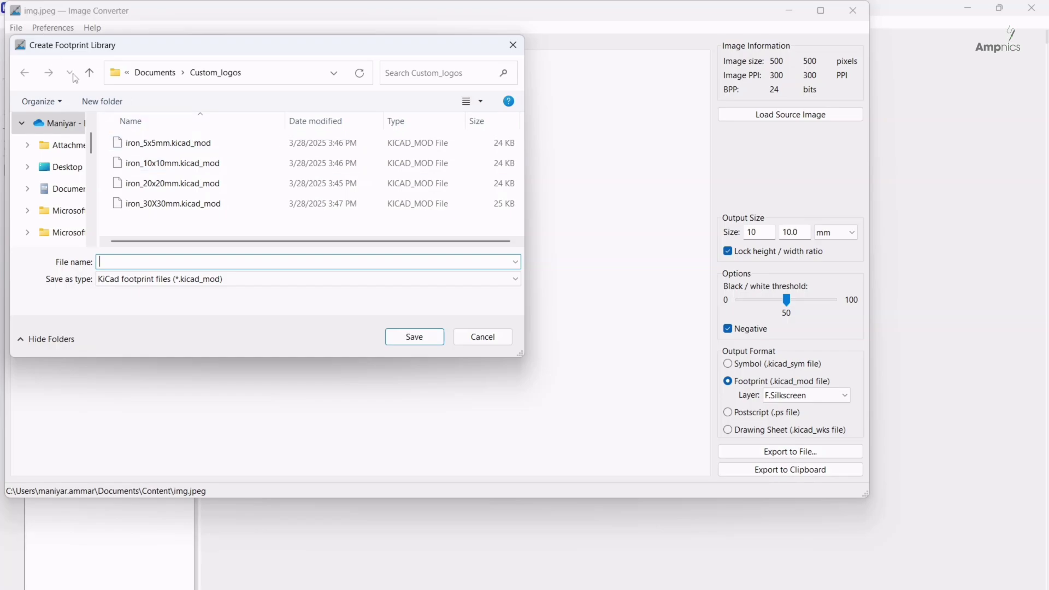
click(89, 75)
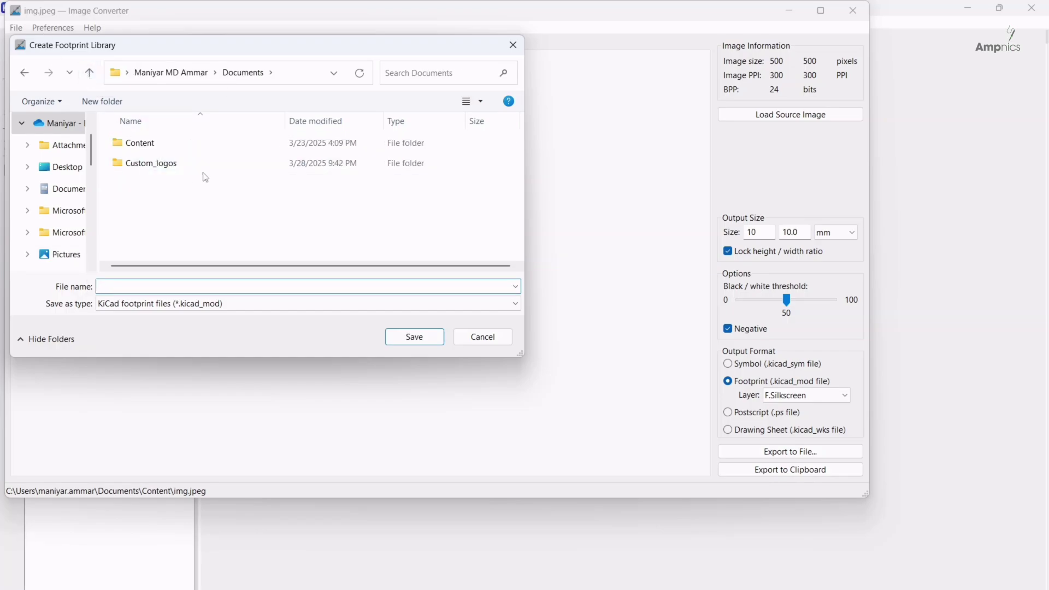
right_click(134, 191)
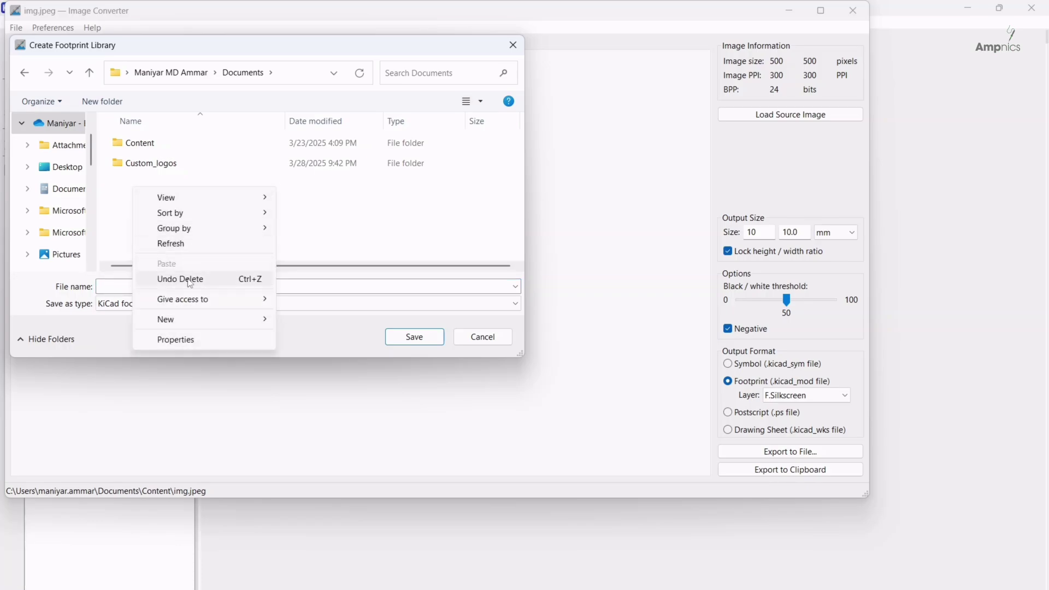
mouse_move(167, 319)
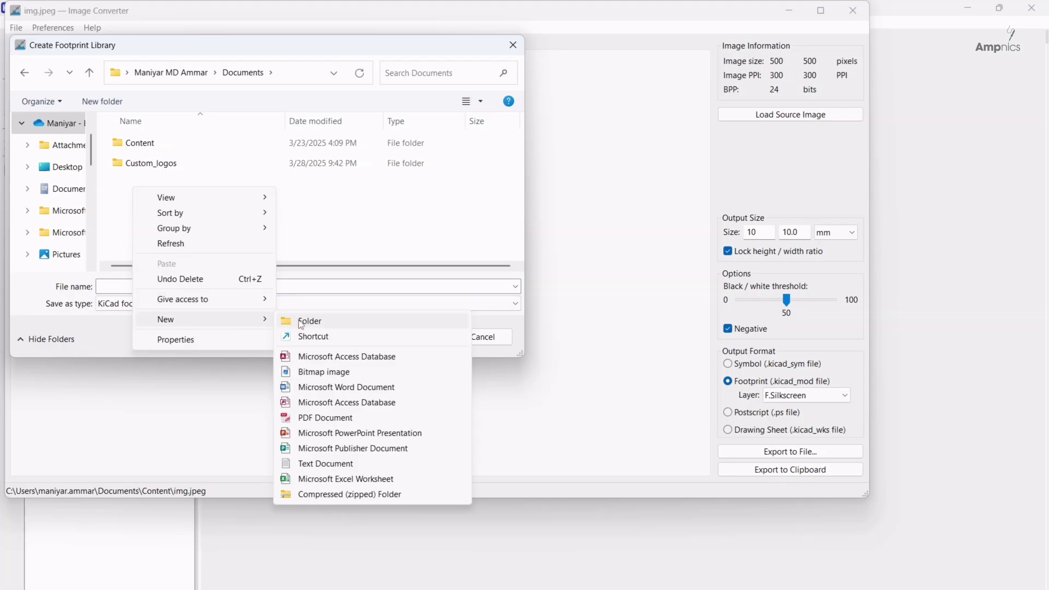
click(300, 324)
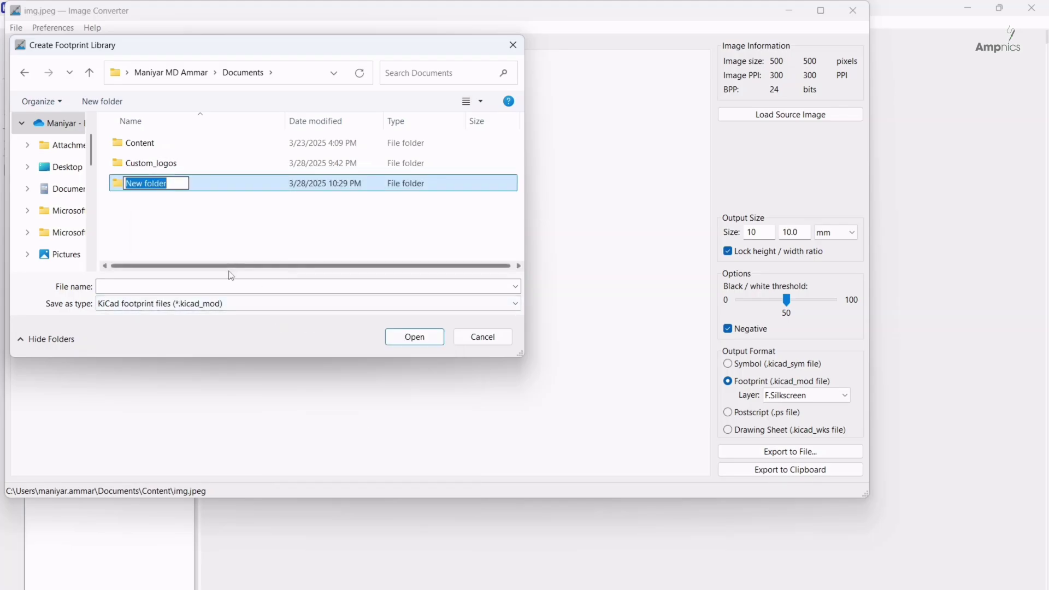
text(Logo)
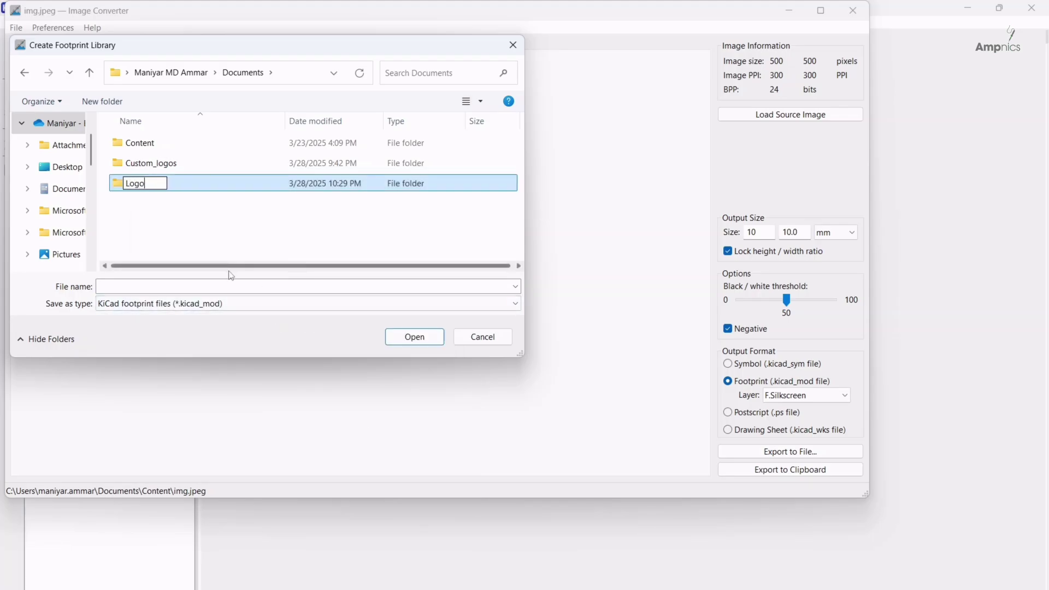
text(s)
double_click(154, 184)
click(176, 290)
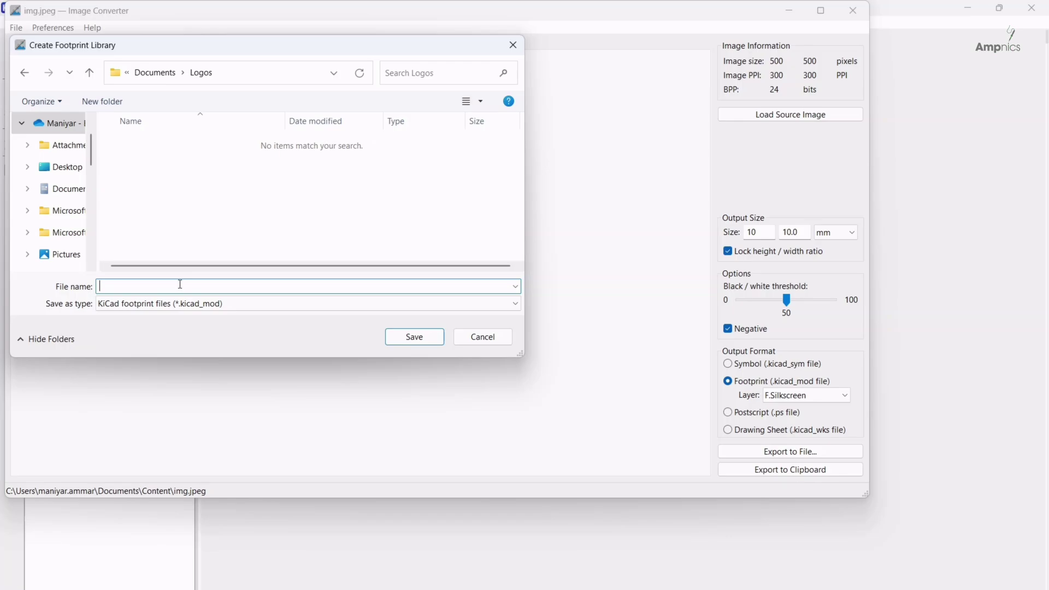
text(am)
text(10x10mm)
Step: Save ampnics_10x10mm, change the logo size to 20 mm, and export again
key(Return)
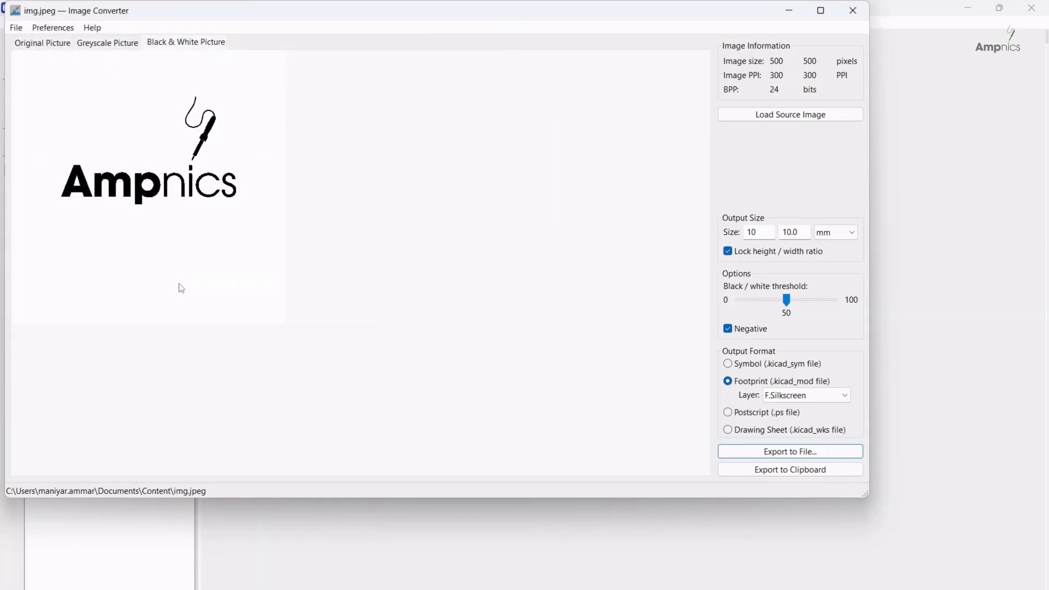
double_click(754, 232)
text(20)
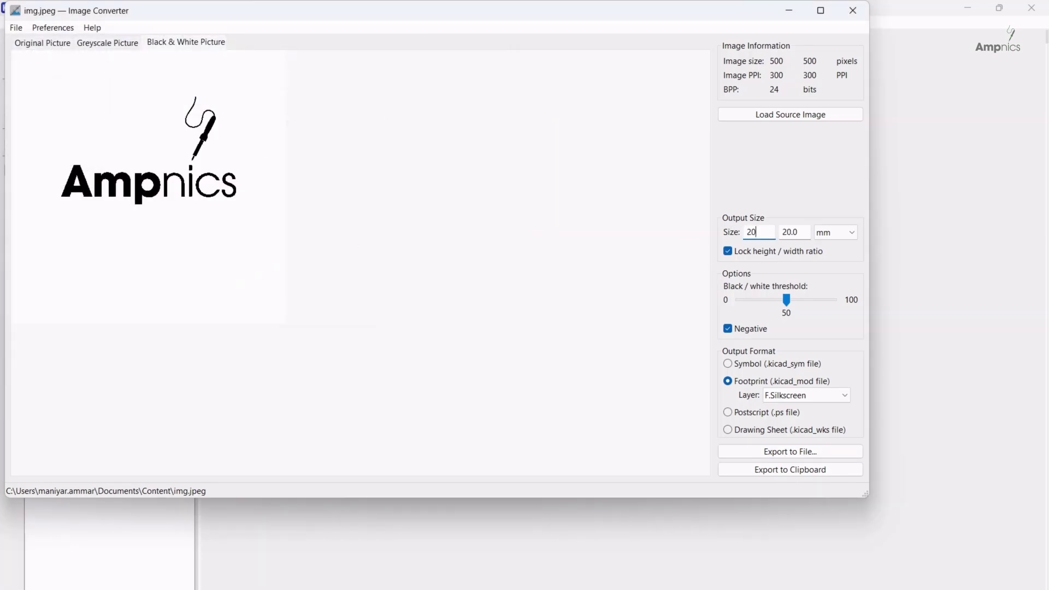
click(790, 452)
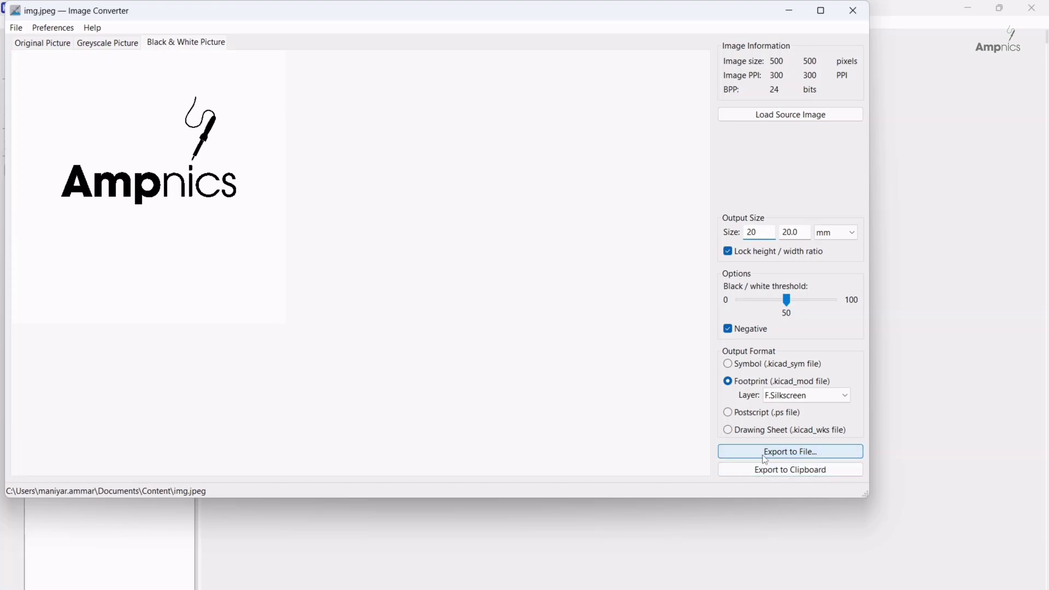
text(a)
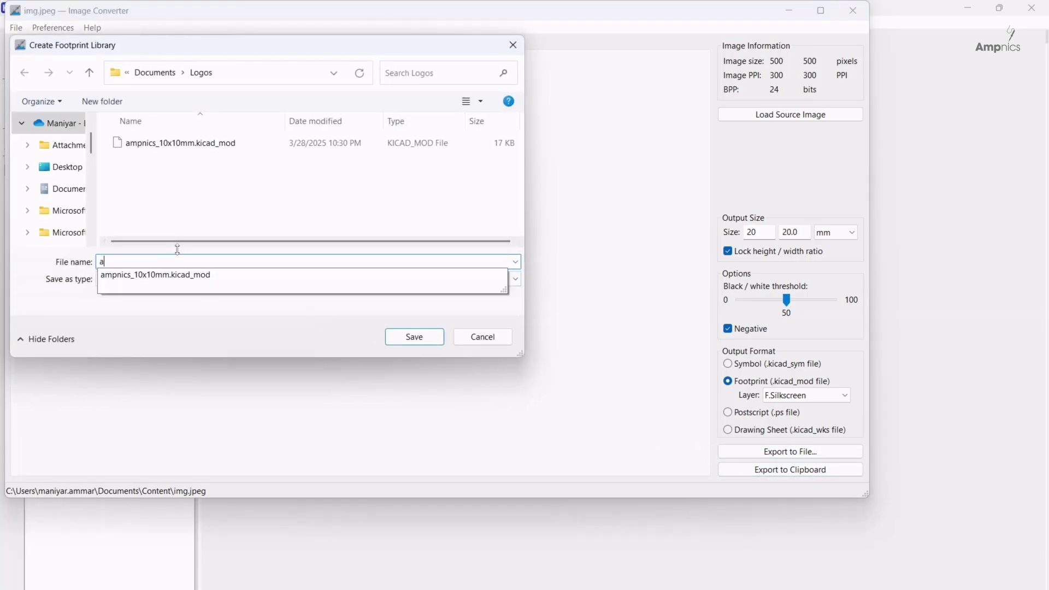
text(mpnics_)
text(20x20)
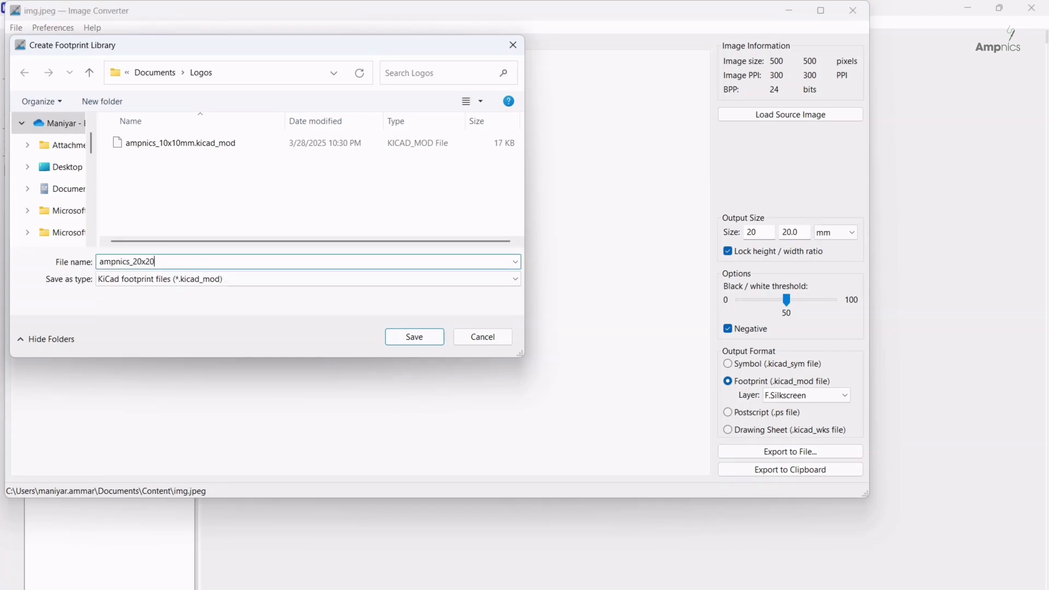
text(mm)
Step: Save the 20 mm logo footprint as ampnics_20x20mm in Logos
key(Return)
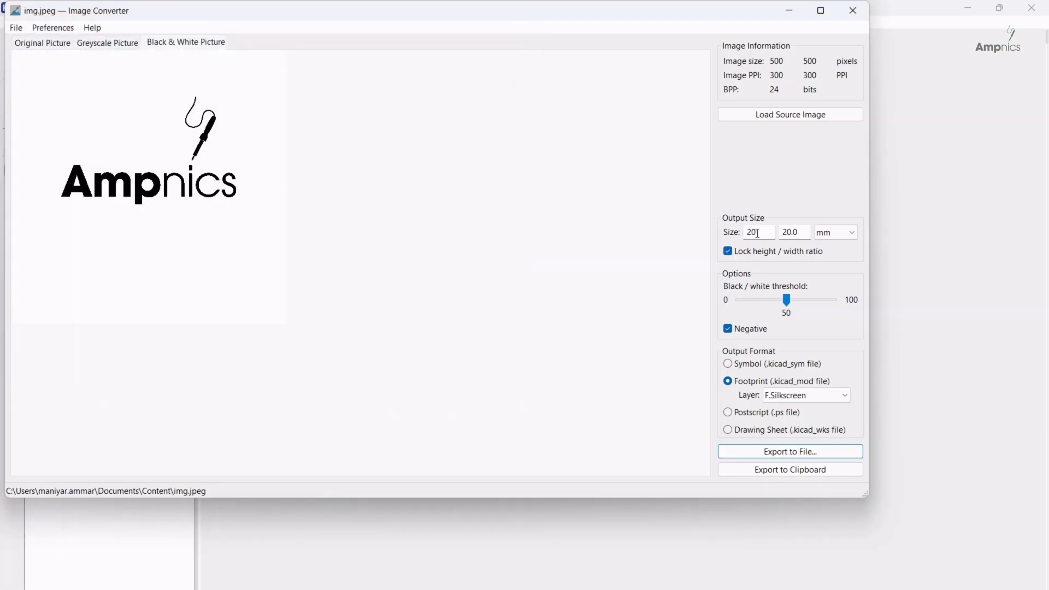
Step: Resize the logo to 30 mm and save it as ampnics_30x30mm in Logos
double_click(757, 233)
text(30)
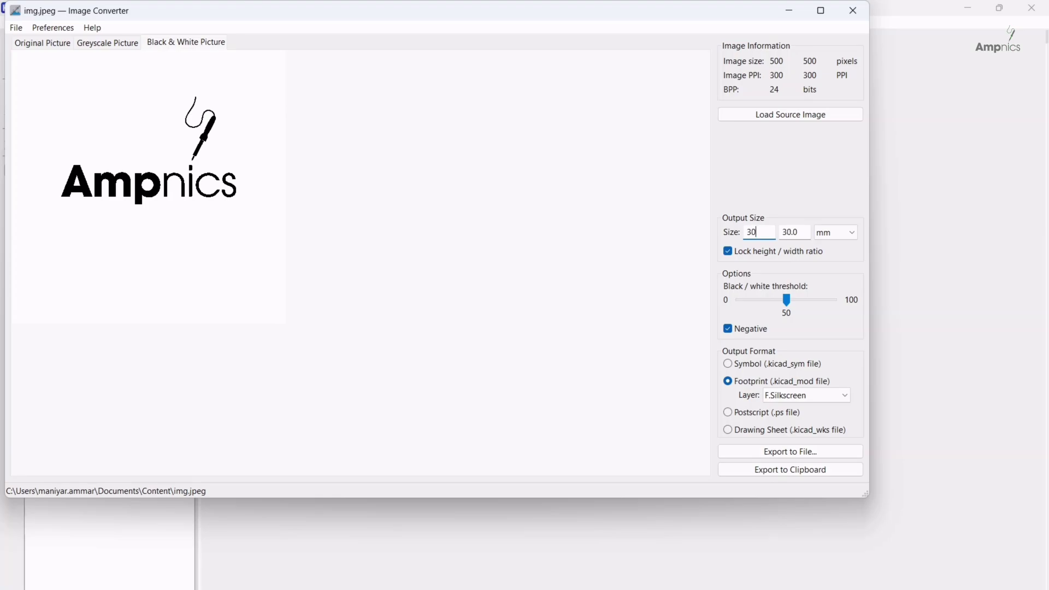
click(747, 450)
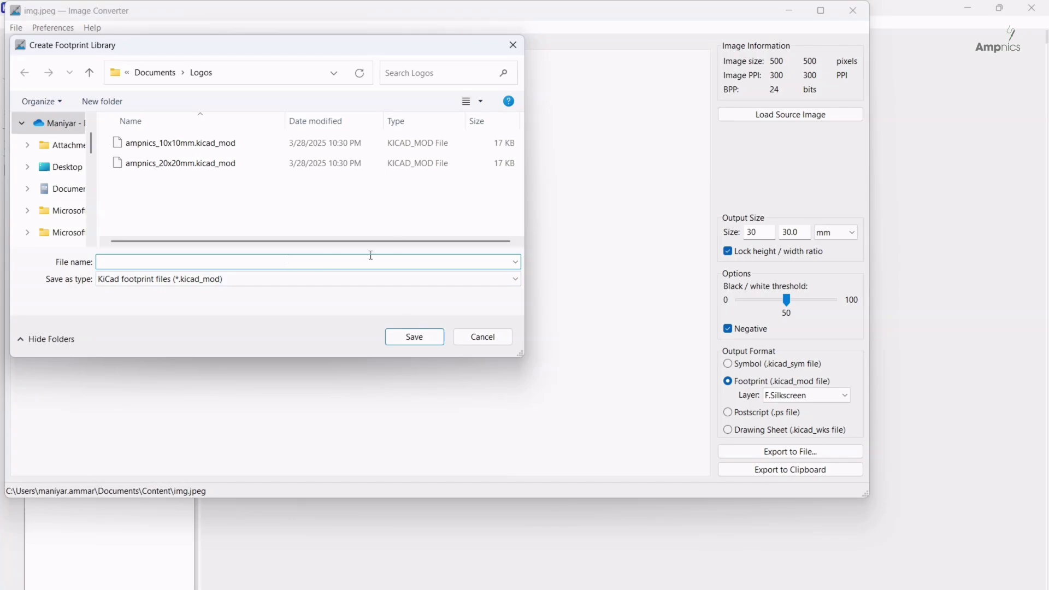
text(am)
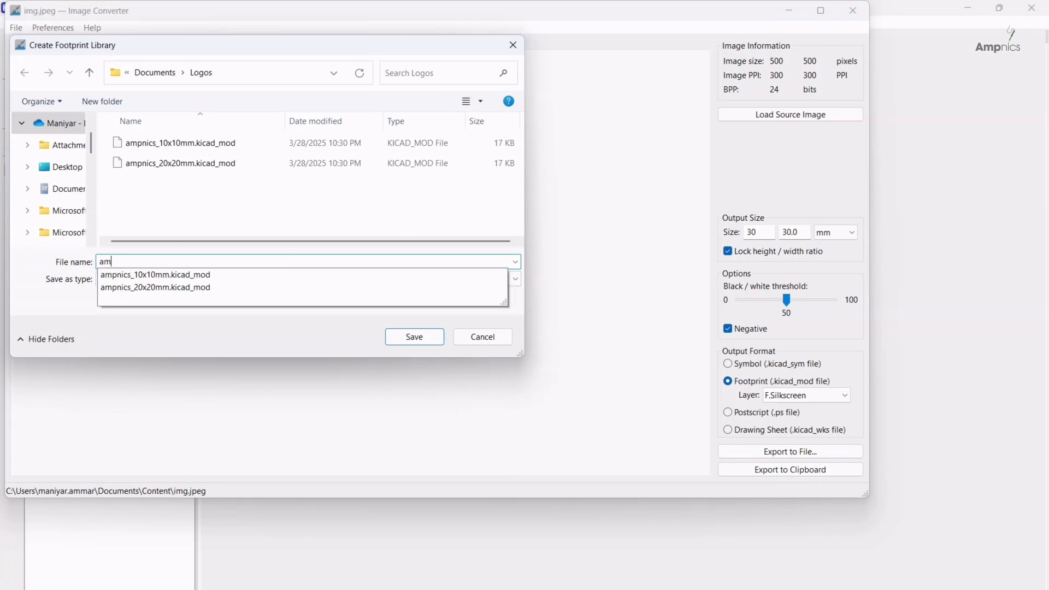
text(pnics_)
text(30x30)
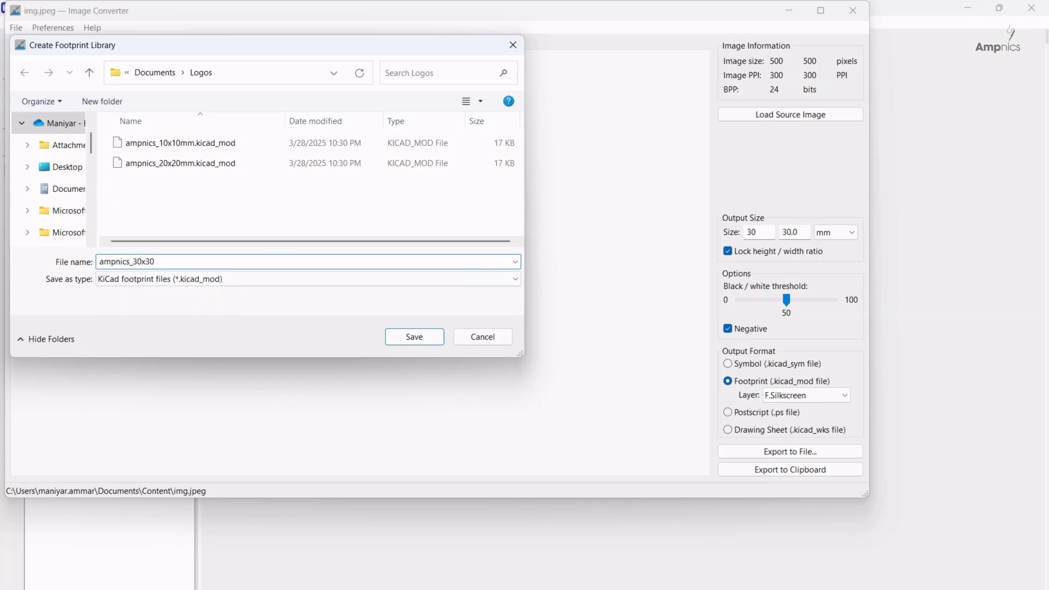
text(mm)
click(426, 340)
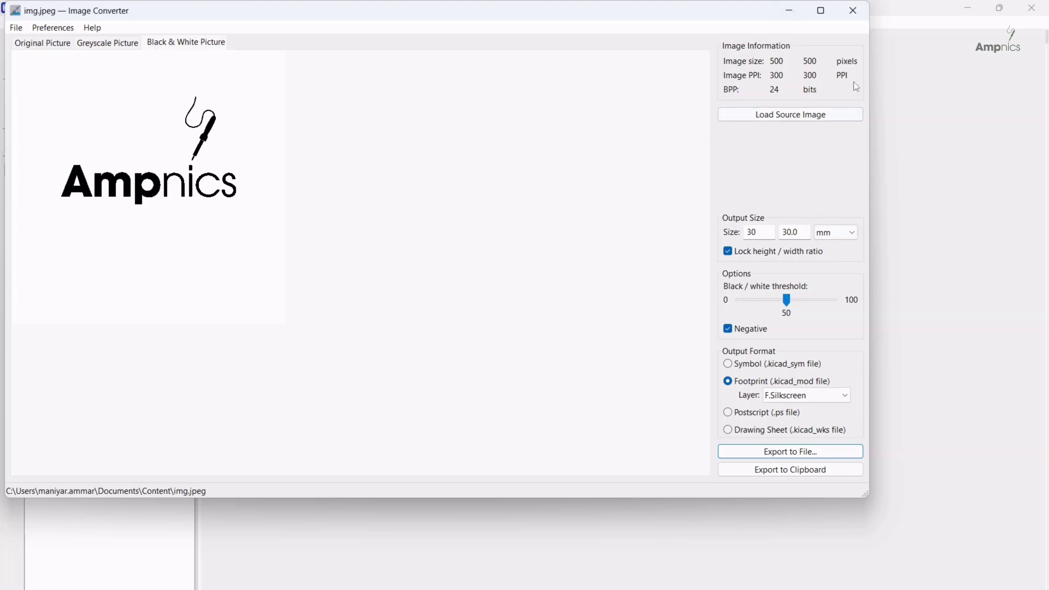
Step: Close Image Converter and open Manage Footprint Libraries in the PCB Editor
click(853, 10)
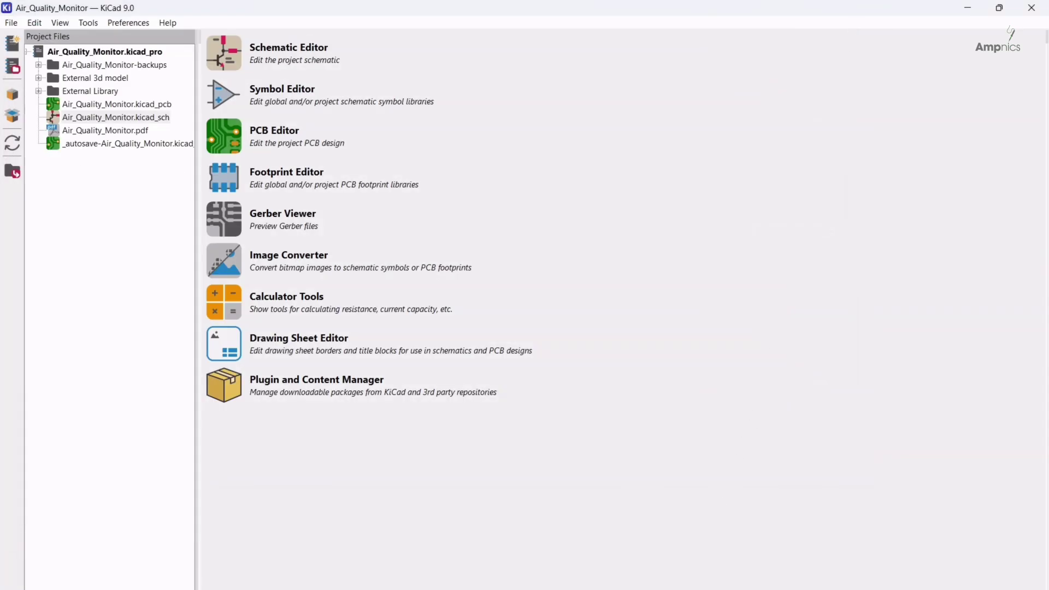
click(632, 566)
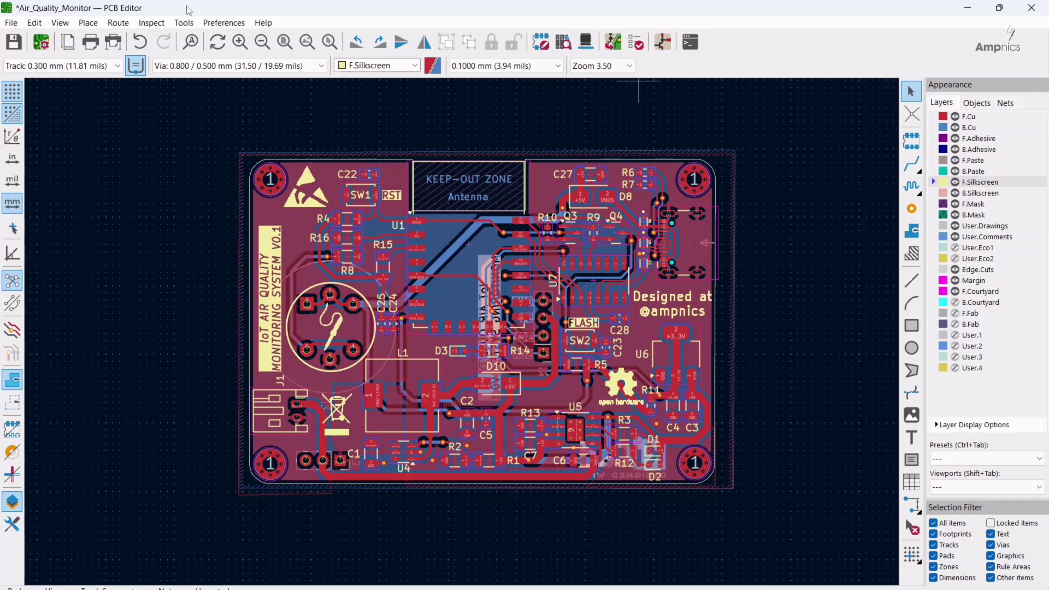
click(224, 23)
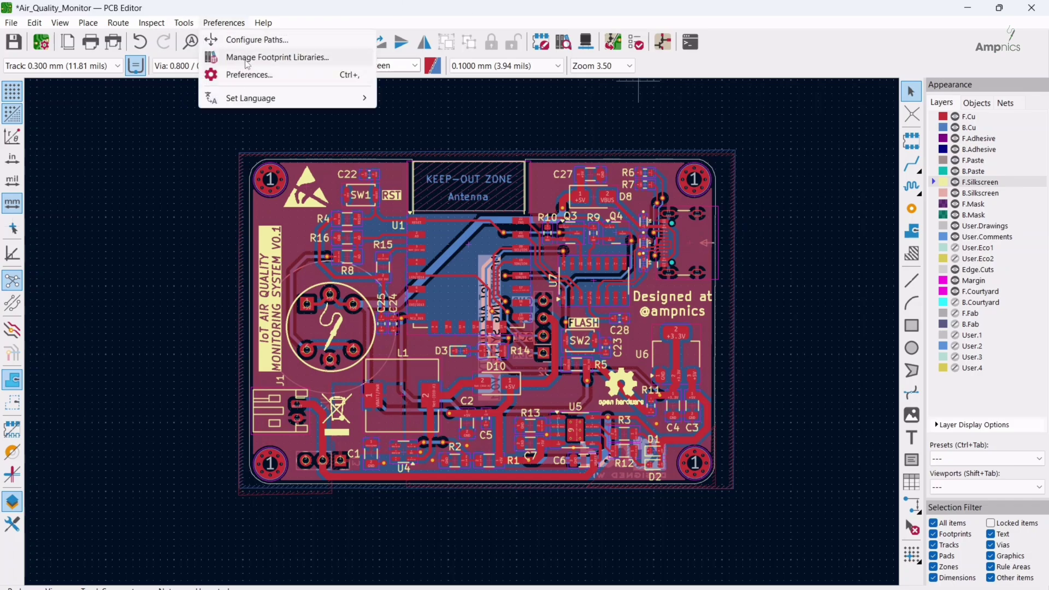
click(276, 56)
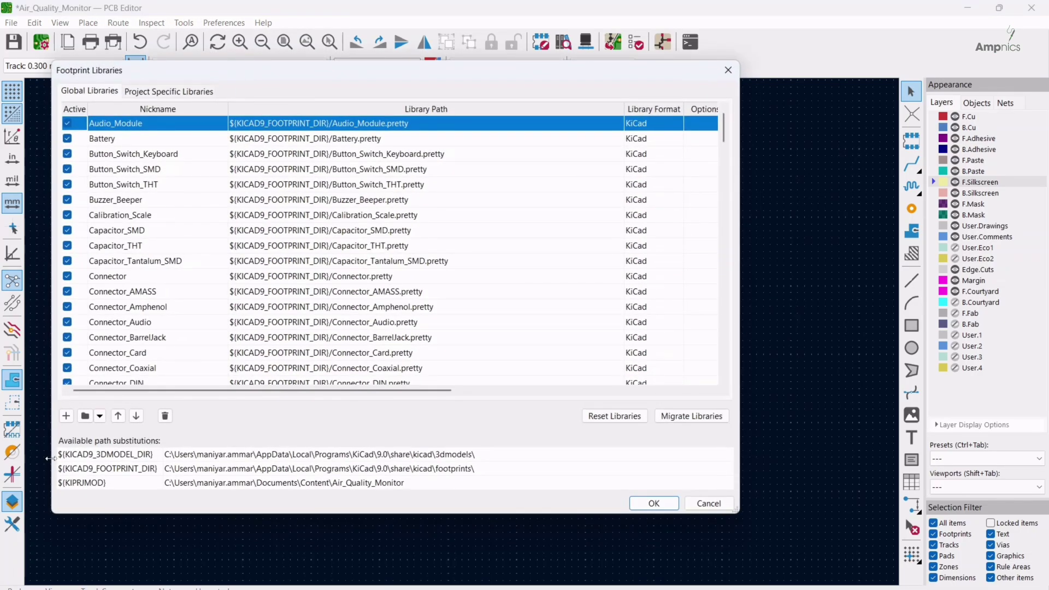
Step: Add the existing Logos folder as a footprint library and confirm the list
click(86, 415)
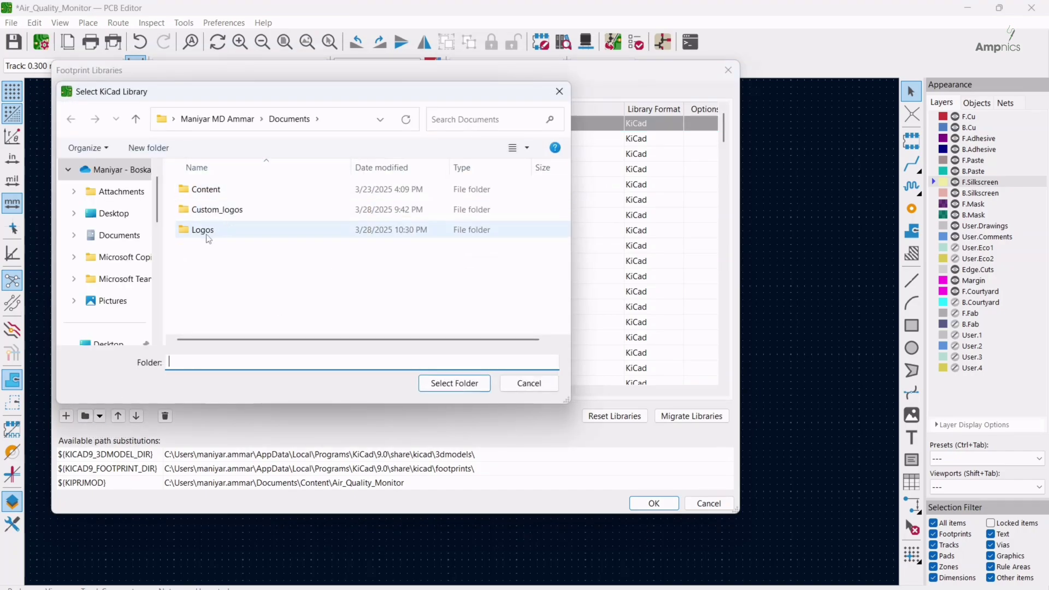
click(203, 230)
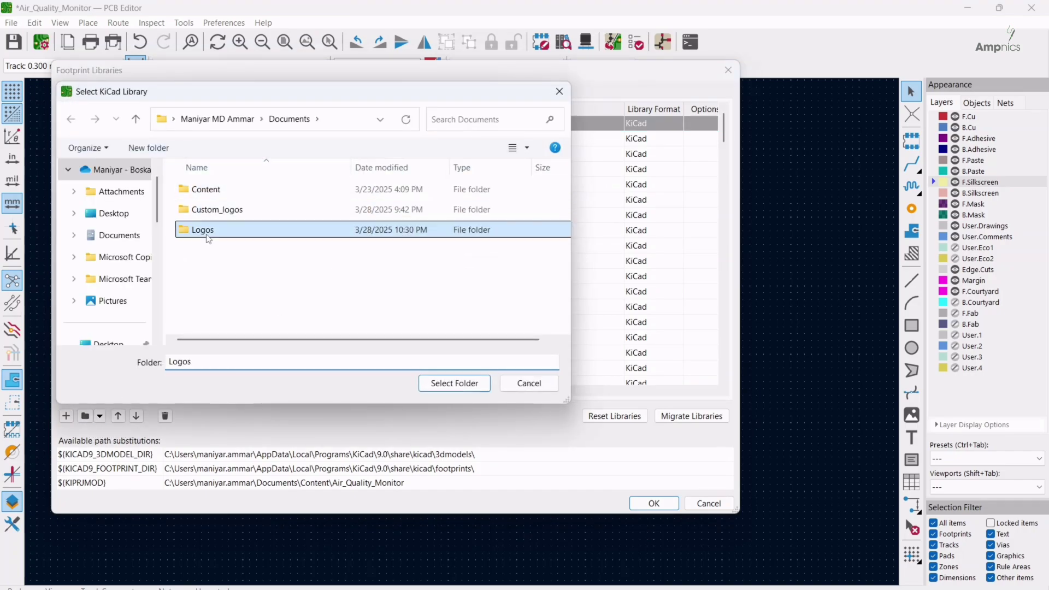
click(455, 384)
click(655, 504)
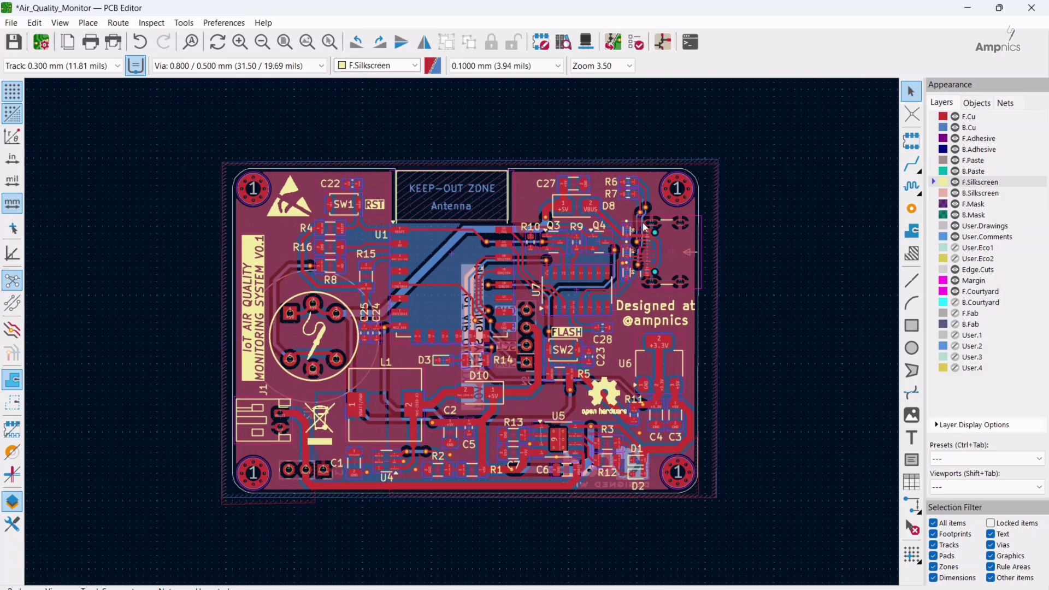
Step: Filter the footprint chooser for Logos and pick ampnics_10x10mm
click(913, 141)
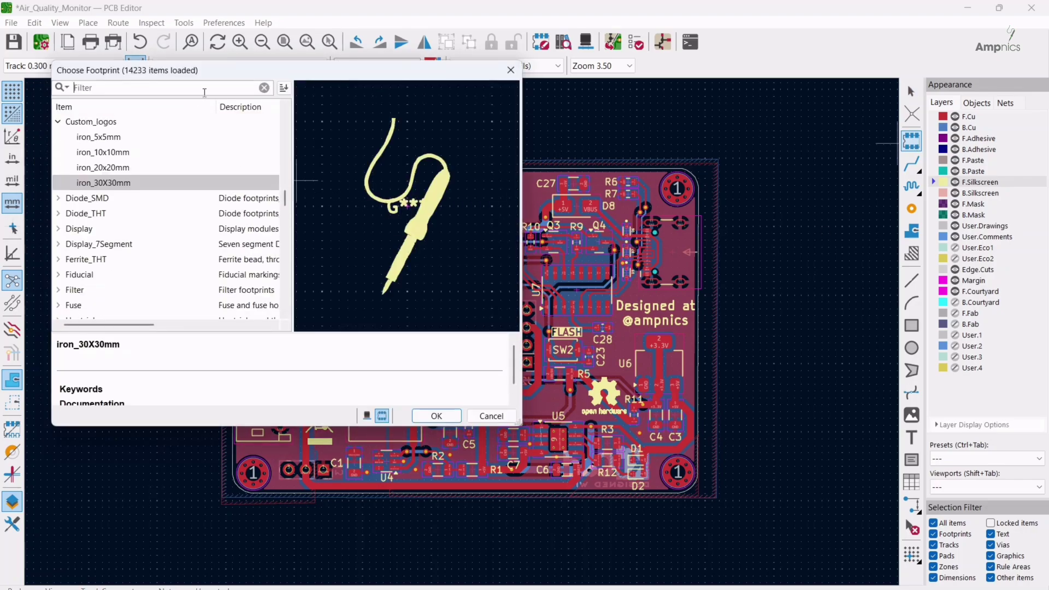
text(Logo)
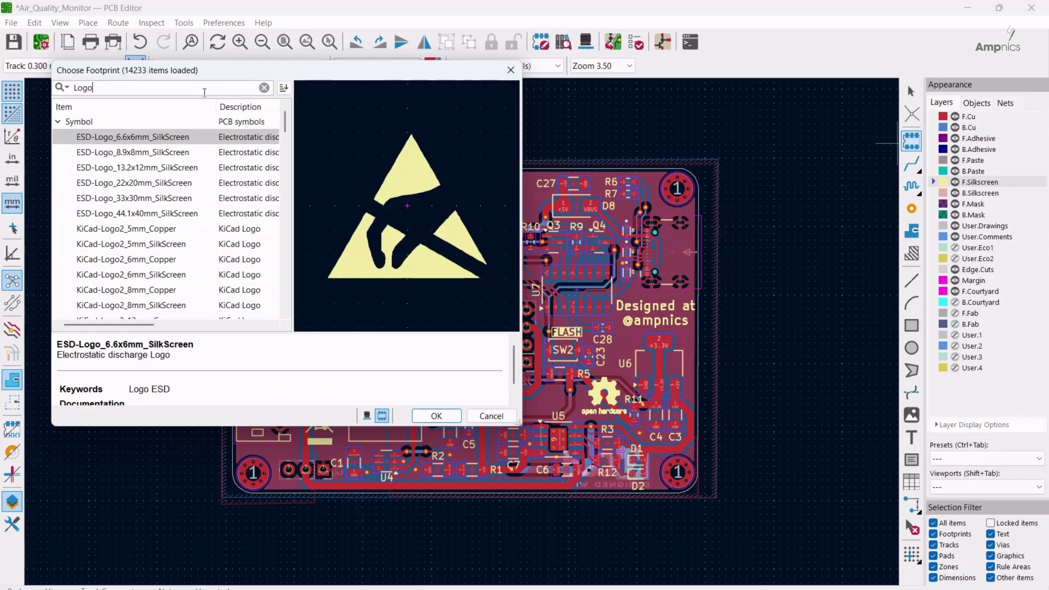
text(s)
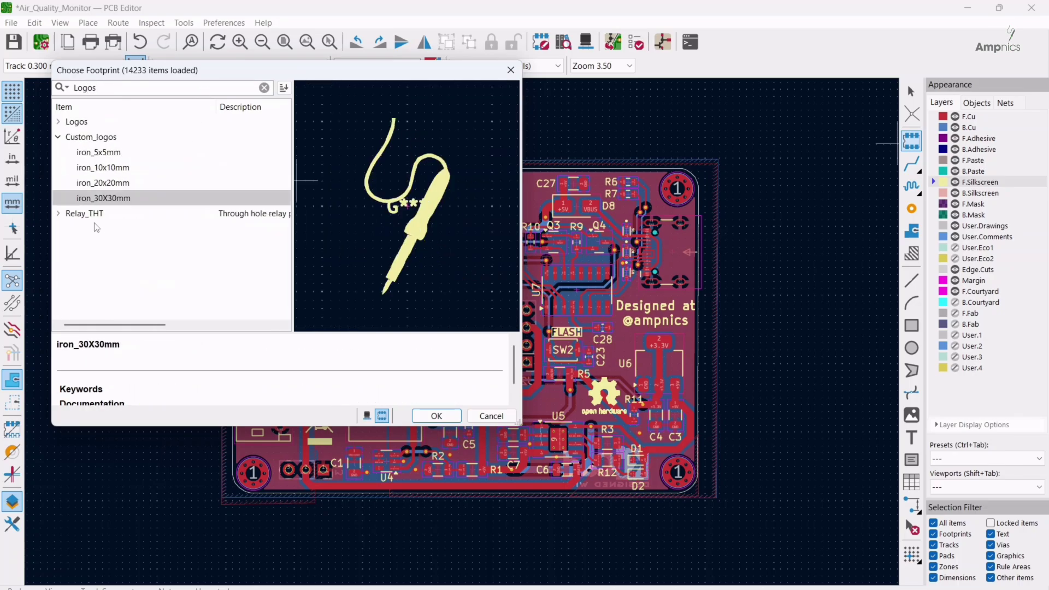
click(59, 123)
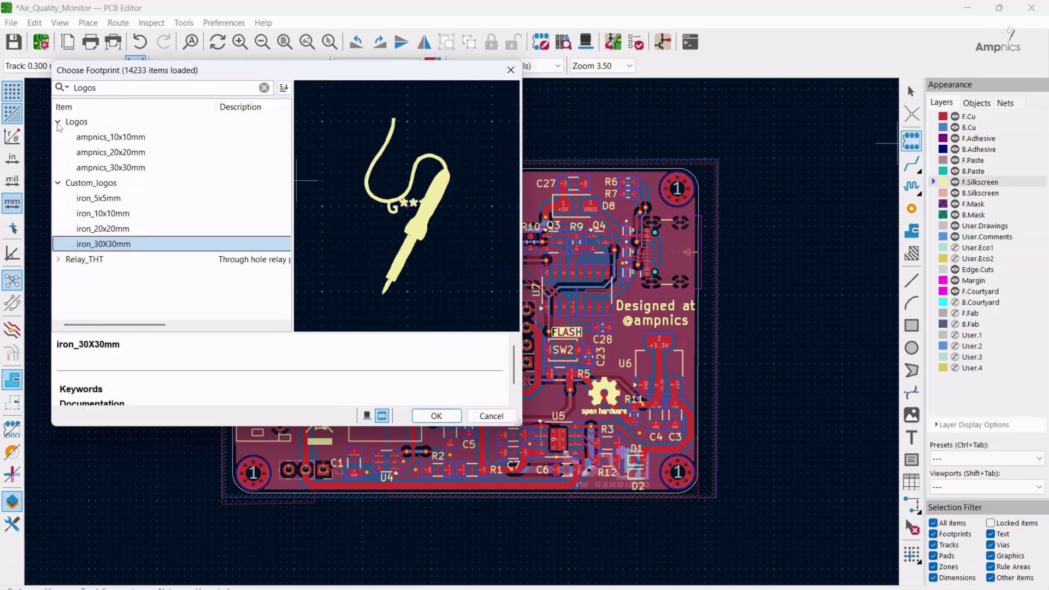
click(102, 139)
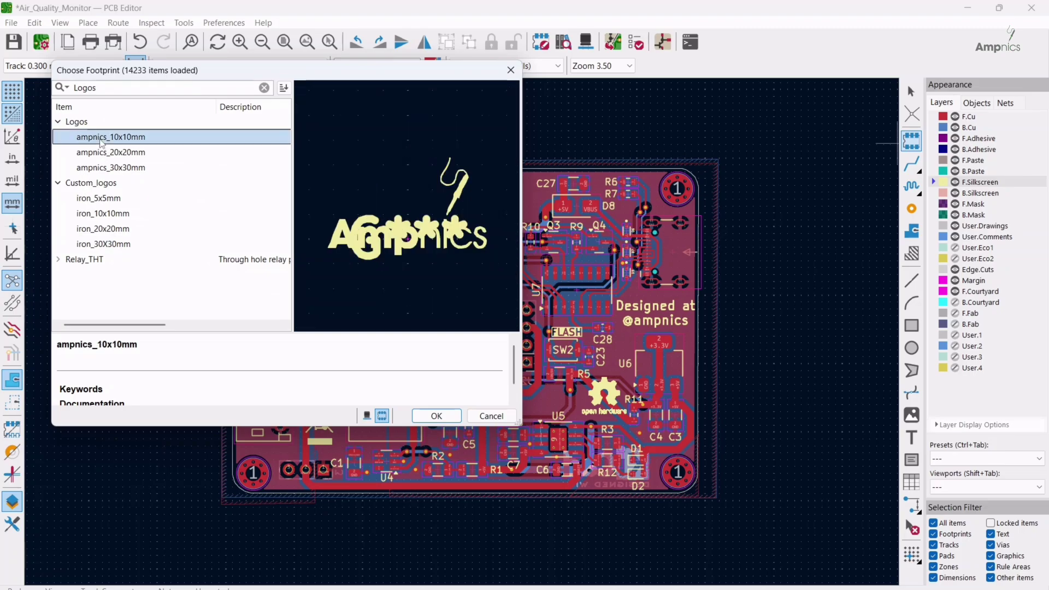
double_click(102, 139)
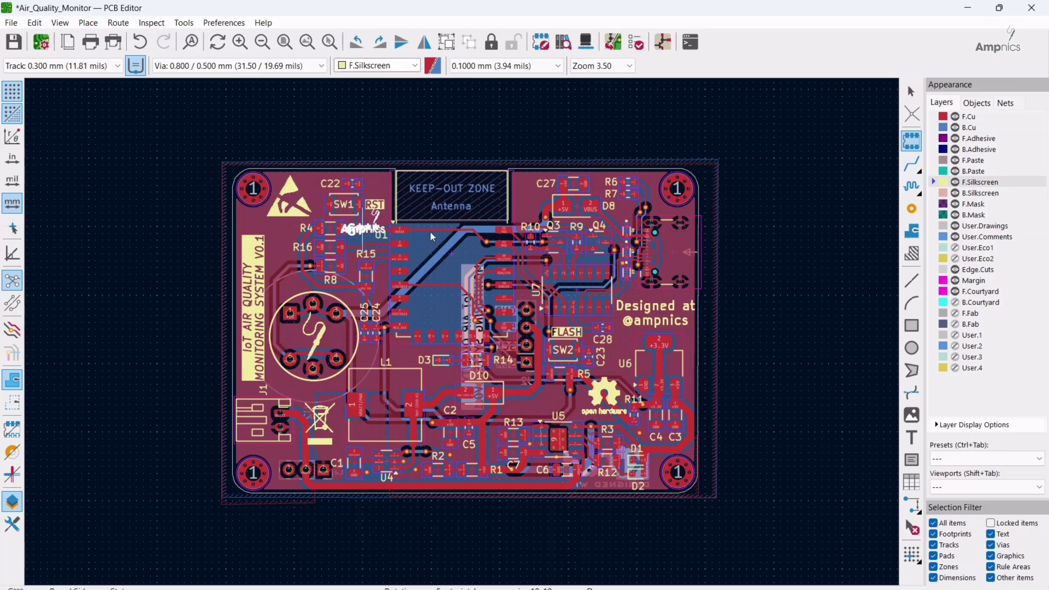
Step: Place the logo beside the board, hide its reference label, and position it off the right edge
click(767, 182)
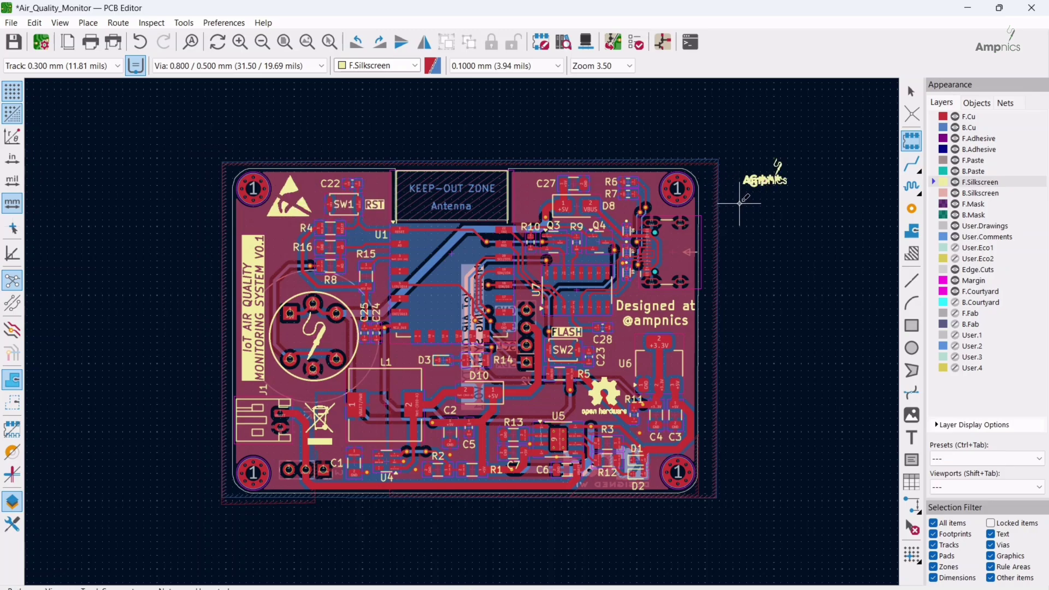
key(Escape)
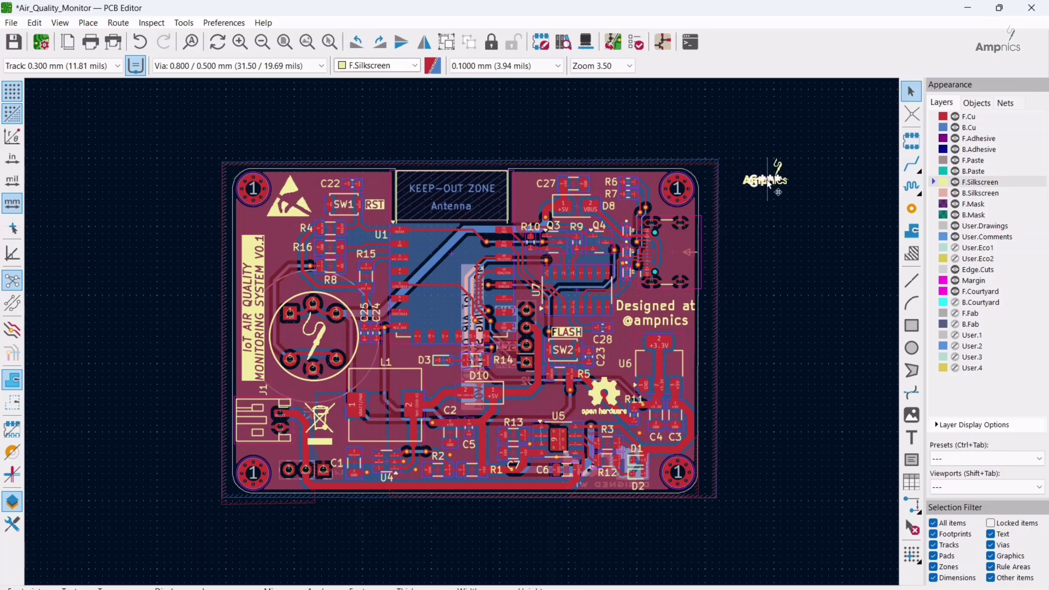
key(e)
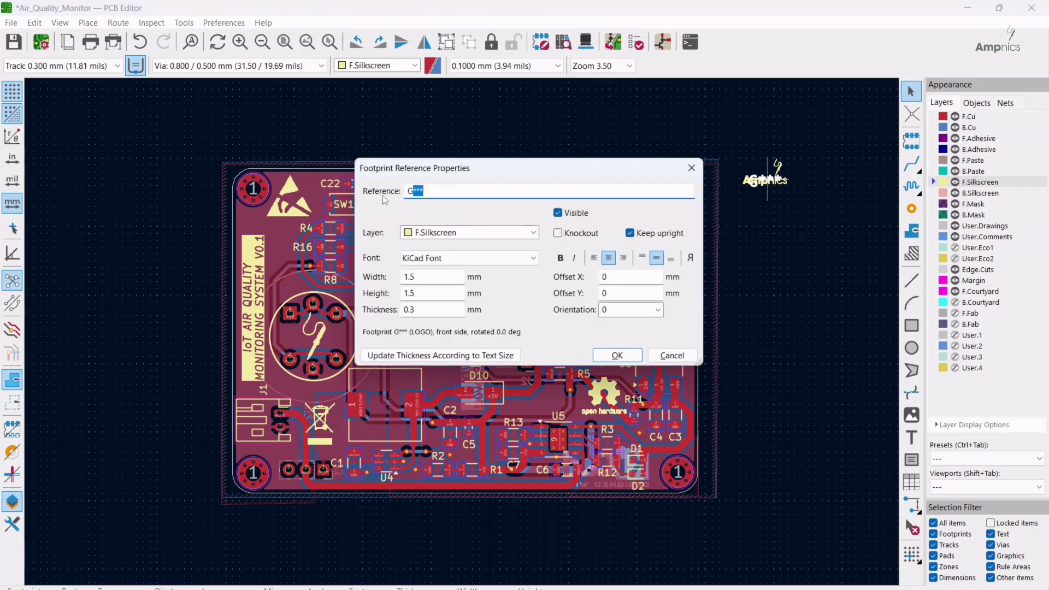
click(558, 213)
click(617, 356)
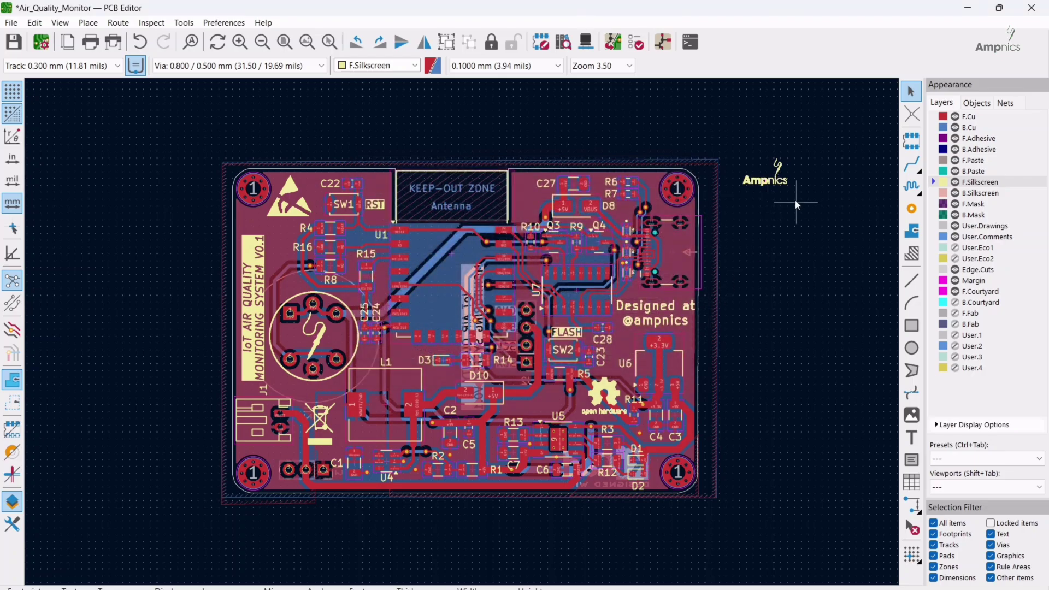
mouse_move(764, 183)
mouse_down()
mouse_move(472, 402)
mouse_move(433, 373)
mouse_up()
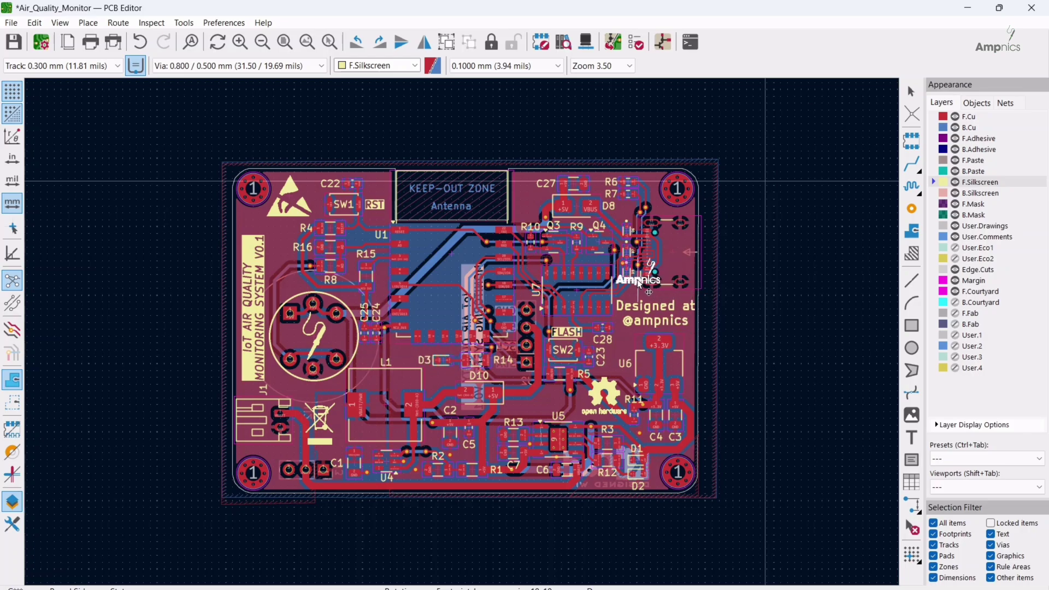
drag(433, 373, 816, 164)
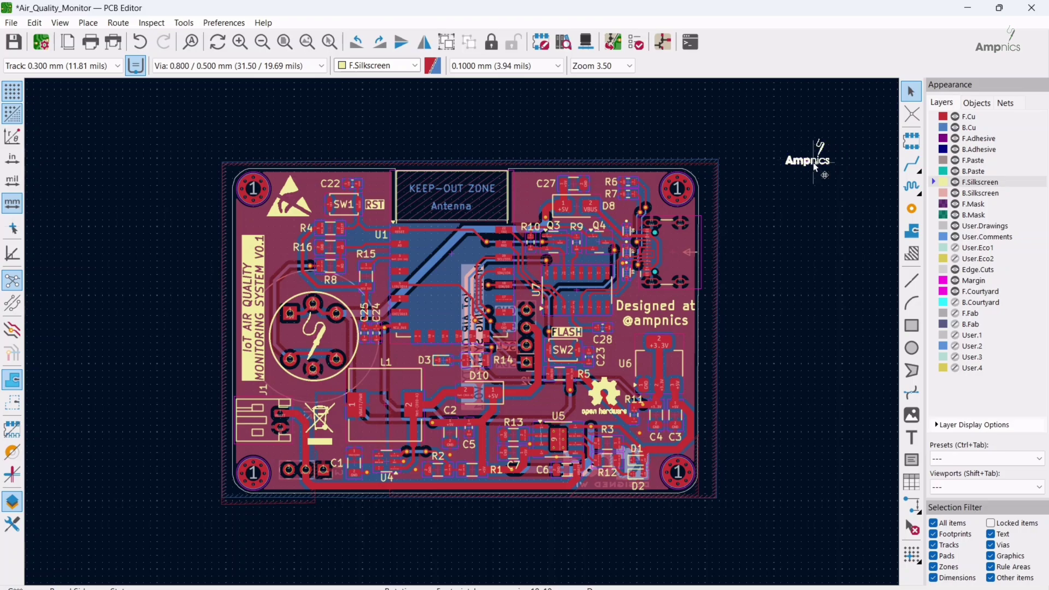
Step: Flip the Ampnics logo to the board's back, place it near C22, and view it in 3D
right_click(814, 161)
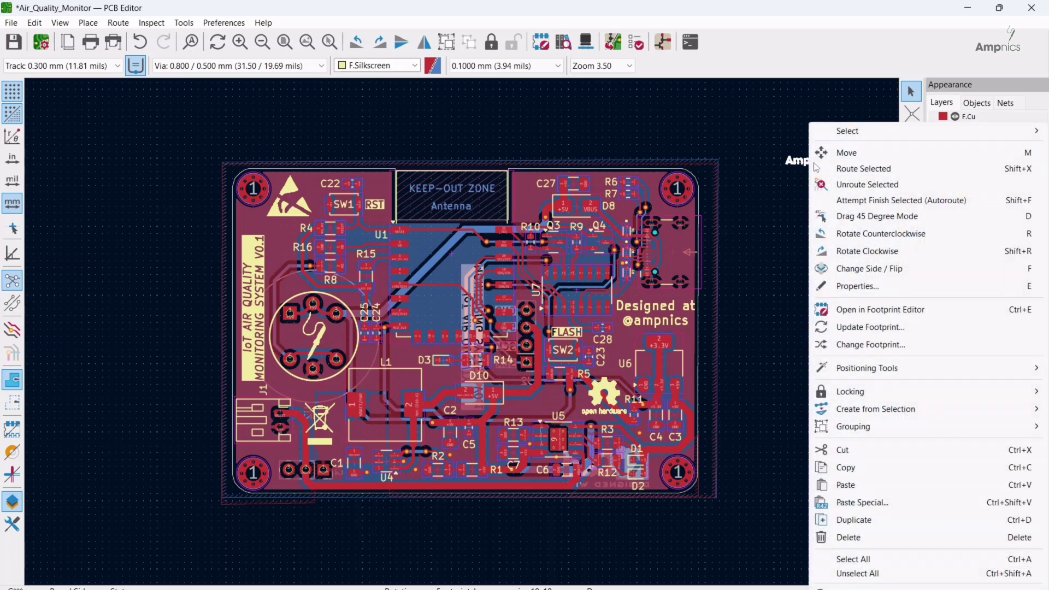
click(855, 274)
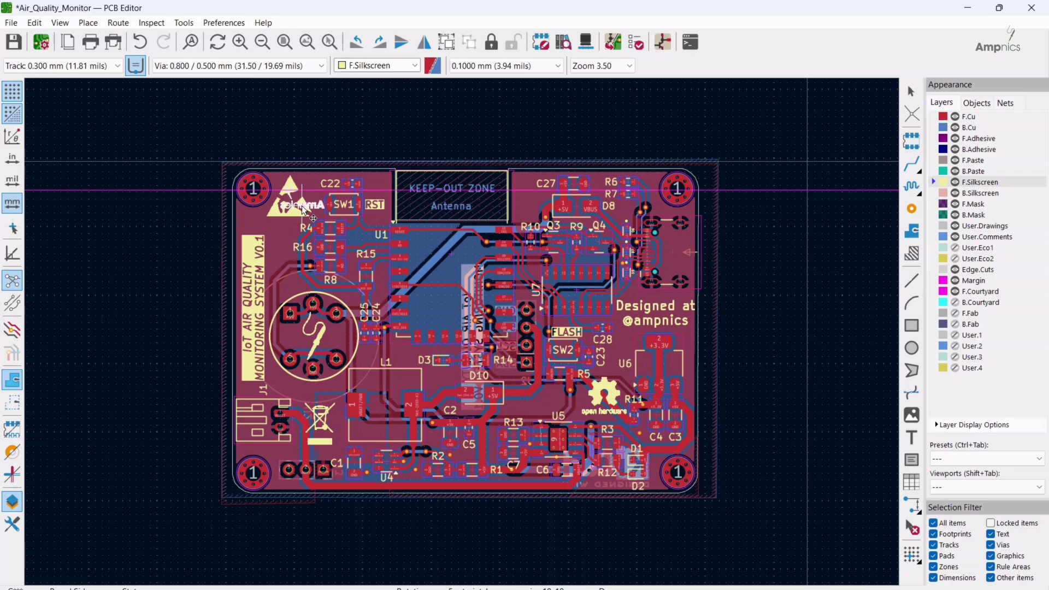
click(310, 209)
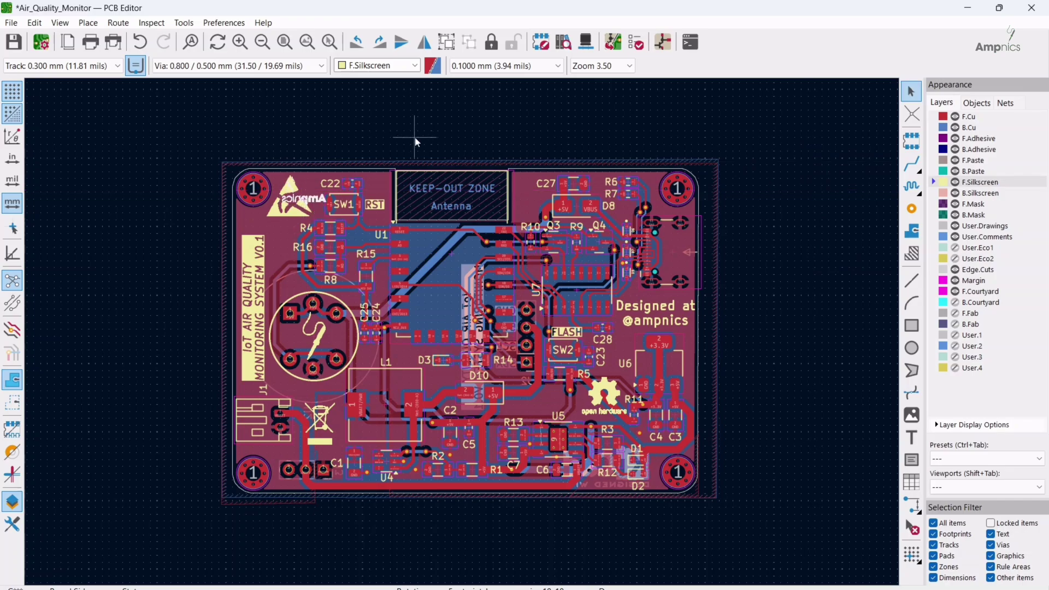
click(587, 43)
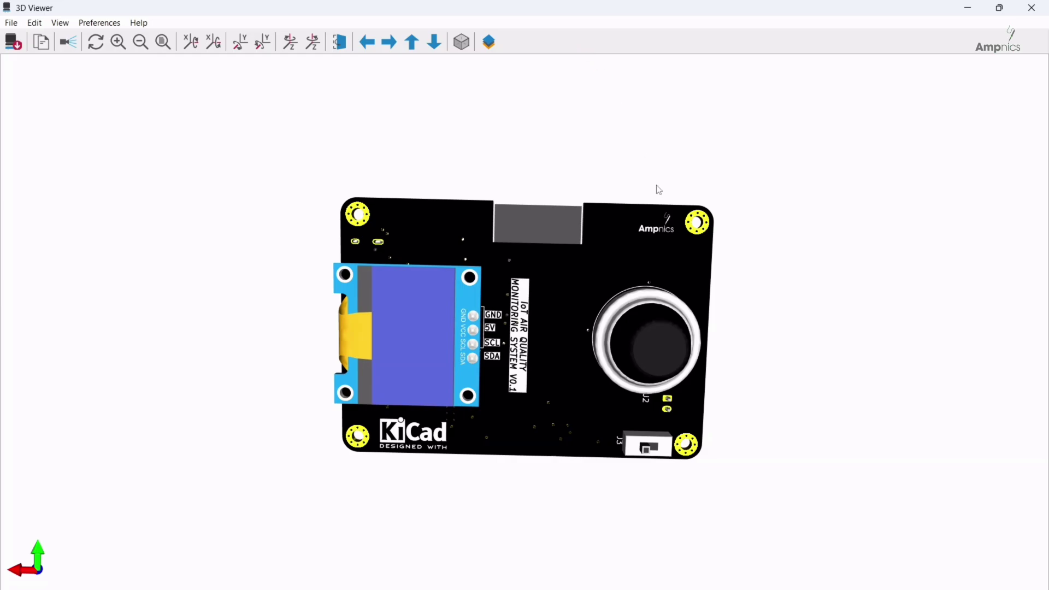
drag(668, 239, 654, 238)
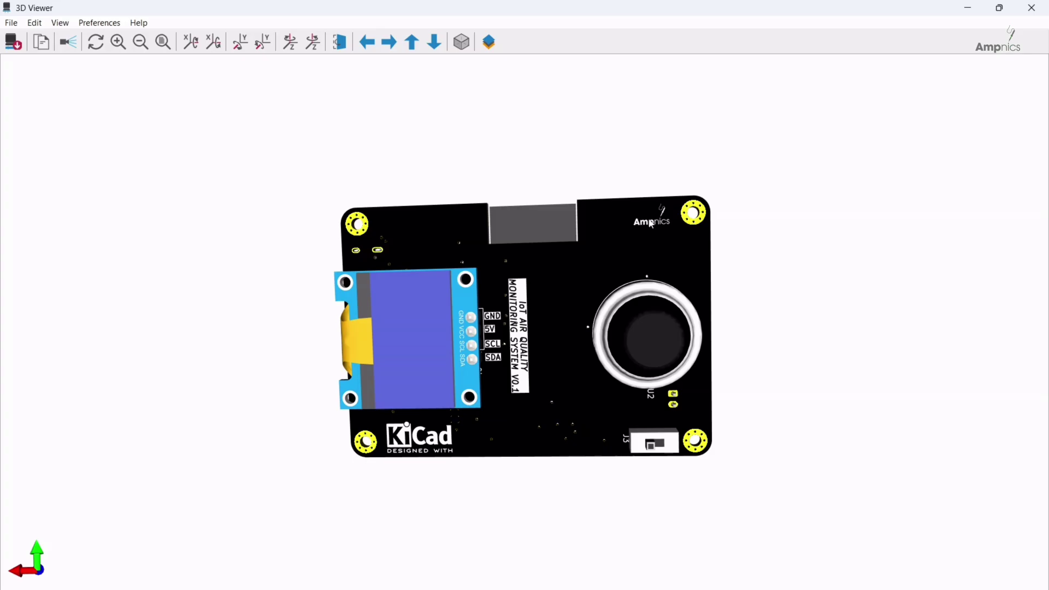
mouse_move(648, 228)
mouse_down()
mouse_move(645, 215)
mouse_move(721, 249)
mouse_up()
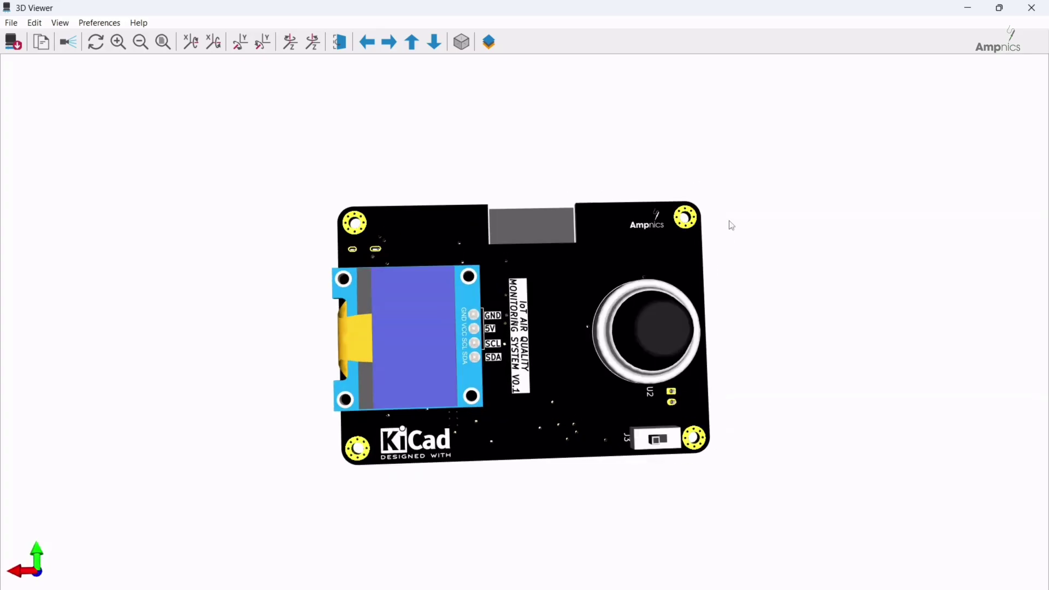